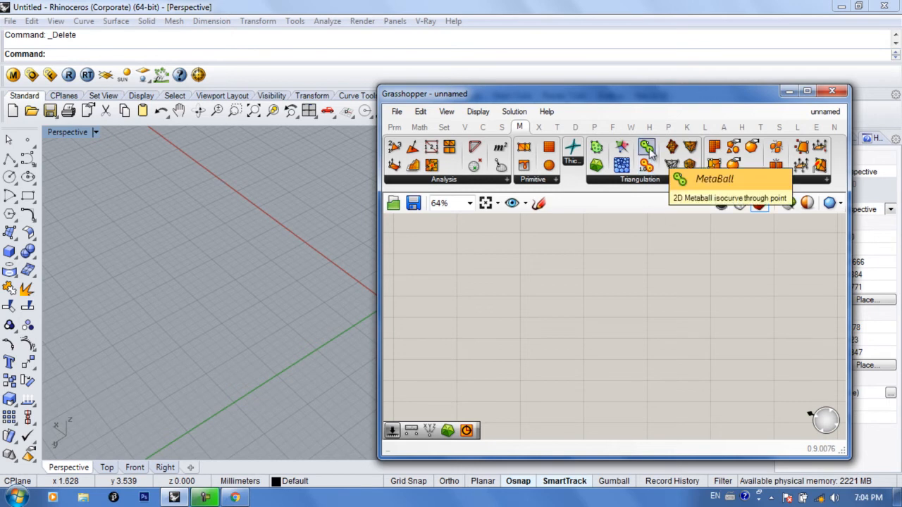
# Step: Place a MetaBall(t) component and a MetaBall component on the Grasshopper canvas
pyautogui.moveTo(646, 165); pyautogui.dragTo(632, 275)
pyautogui.scroll(1, 601, 284)
pyautogui.click(592, 278)
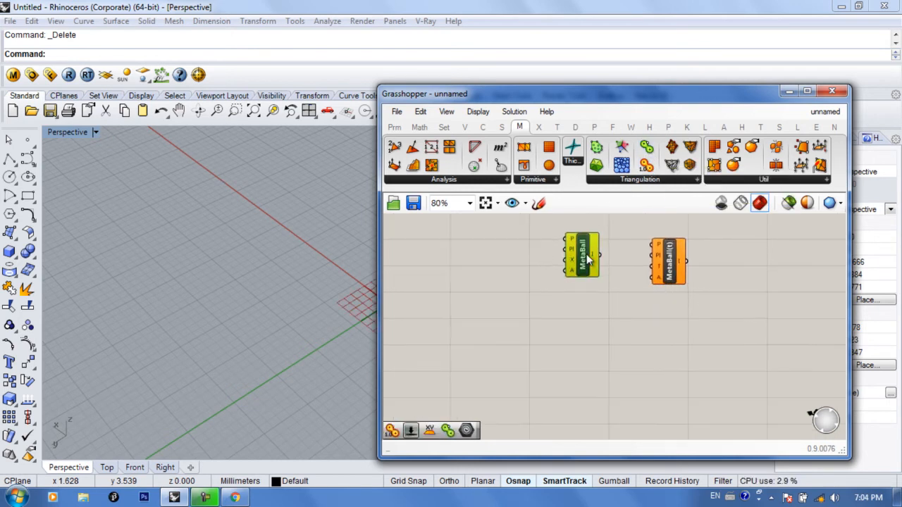
pyautogui.scroll(2, 624, 271)
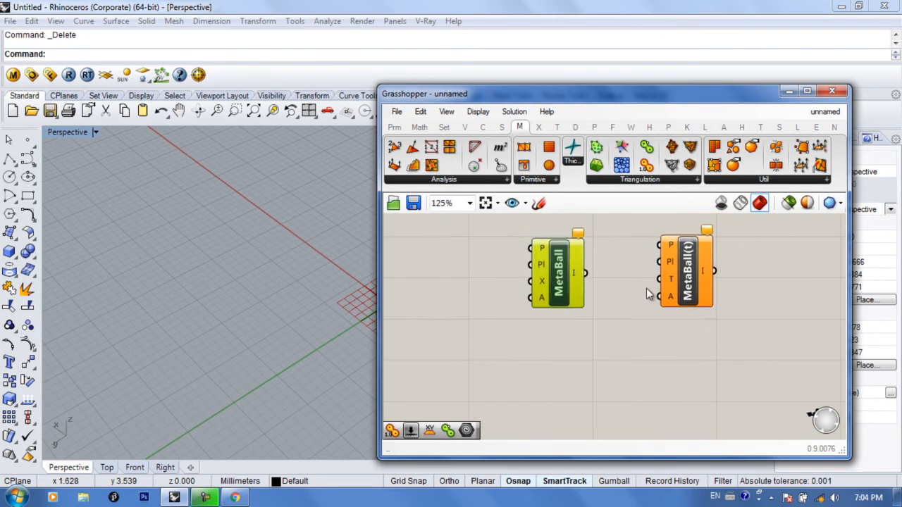
# Step: Compare the two metaball components' inputs and delete the plain MetaBall, keeping MetaBall(t)
pyautogui.moveTo(673, 282)
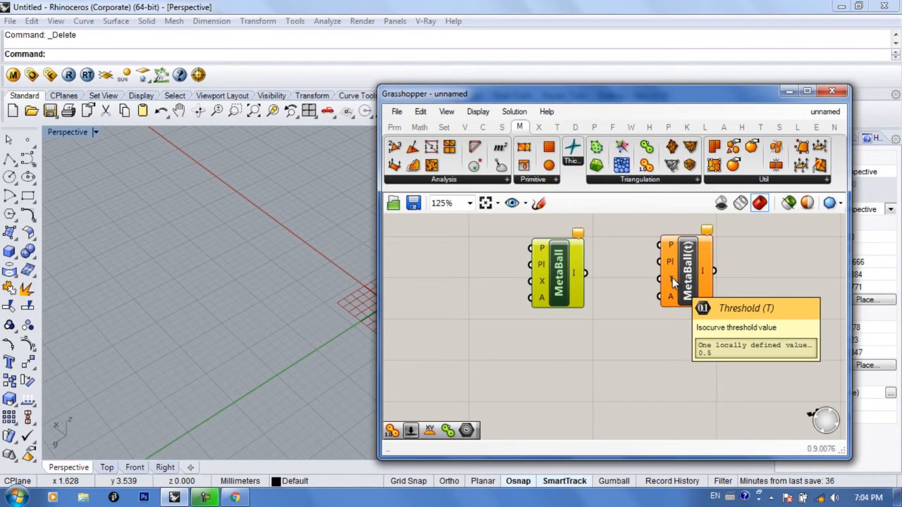
pyautogui.moveTo(545, 286)
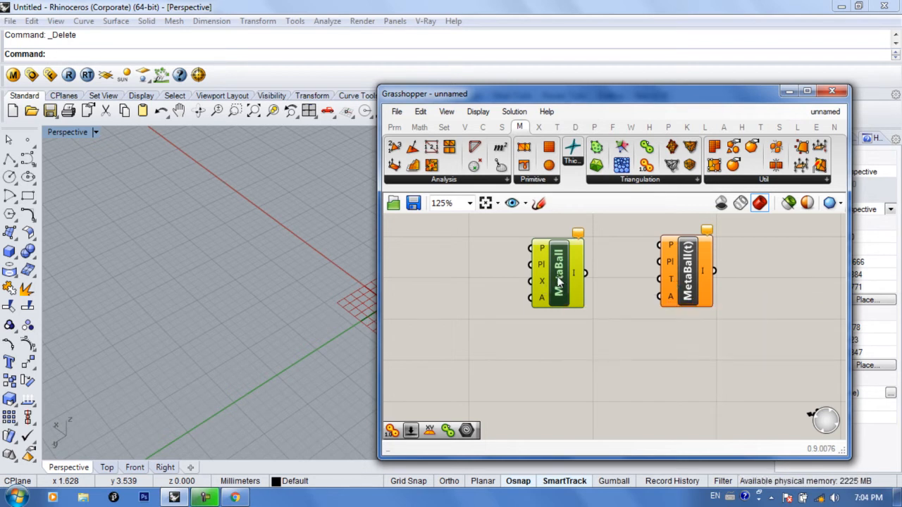
pyautogui.moveTo(558, 282); pyautogui.dragTo(551, 294)
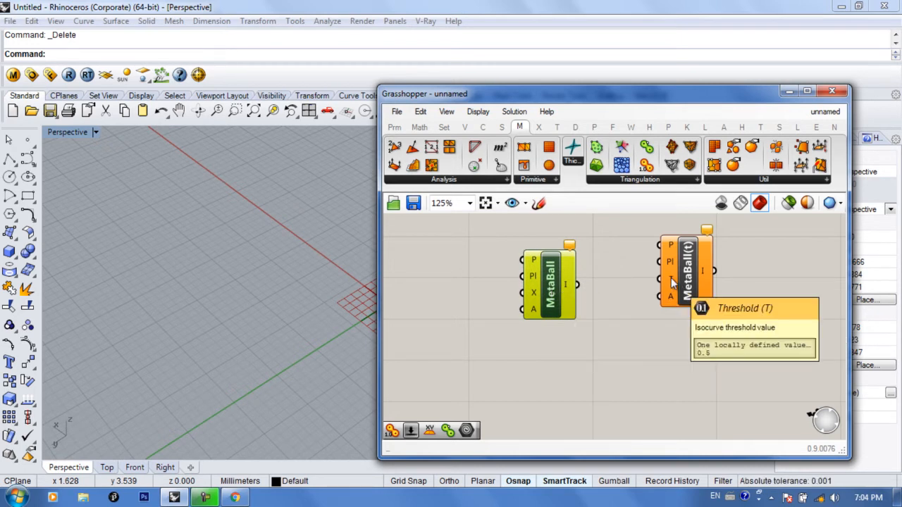
pyautogui.click(532, 282)
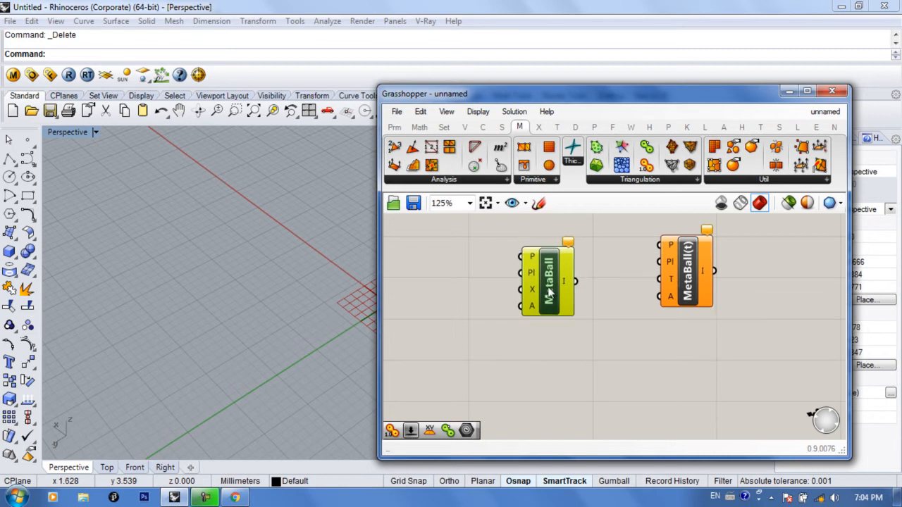
pyautogui.press('Delete')
# Step: Reposition the MetaBall(t) component and check the descriptions of its Points, Plane and Threshold inputs
pyautogui.moveTo(350, 305); pyautogui.dragTo(275, 271, button='right')
pyautogui.scroll(5, 269, 301)
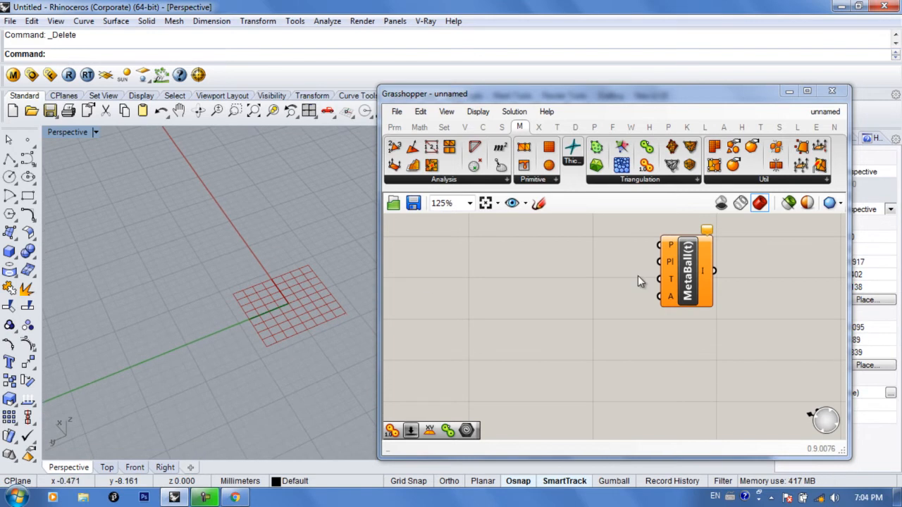
pyautogui.moveTo(684, 252); pyautogui.dragTo(659, 269)
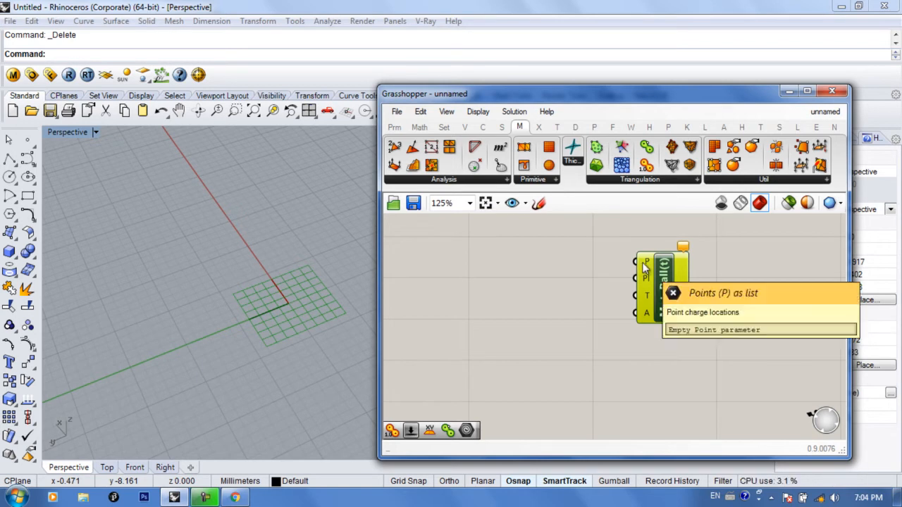
pyautogui.moveTo(646, 263)
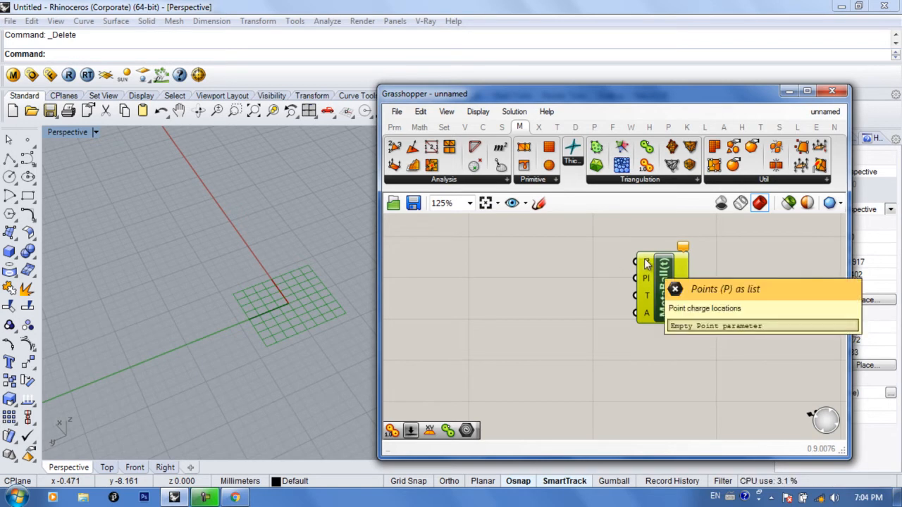
pyautogui.moveTo(667, 289); pyautogui.dragTo(664, 281)
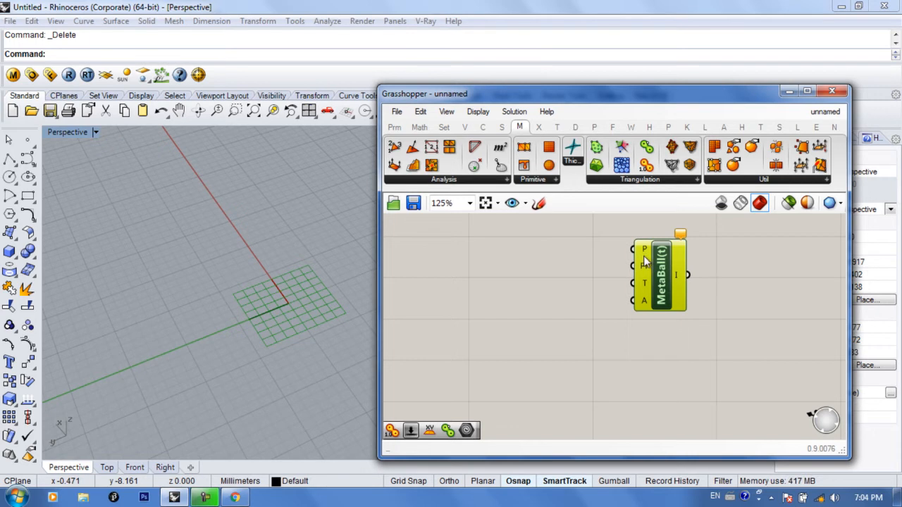
pyautogui.moveTo(642, 255)
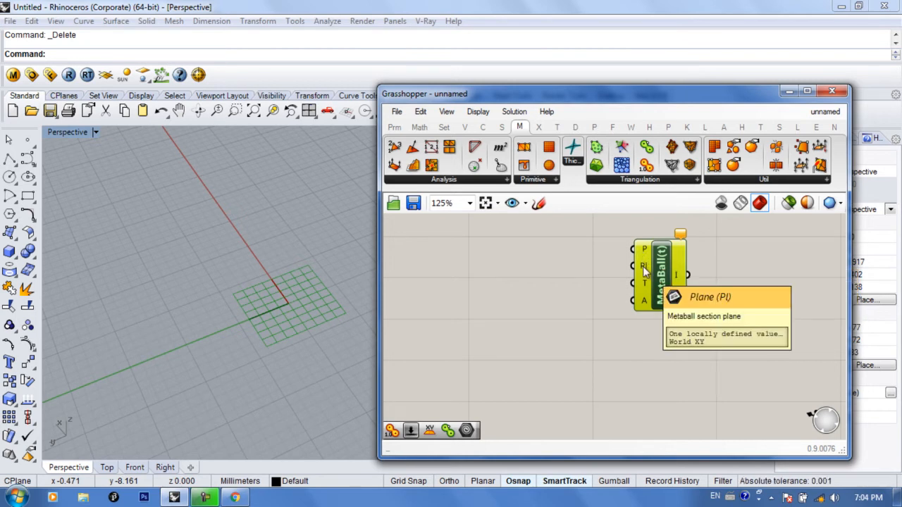
pyautogui.moveTo(644, 283)
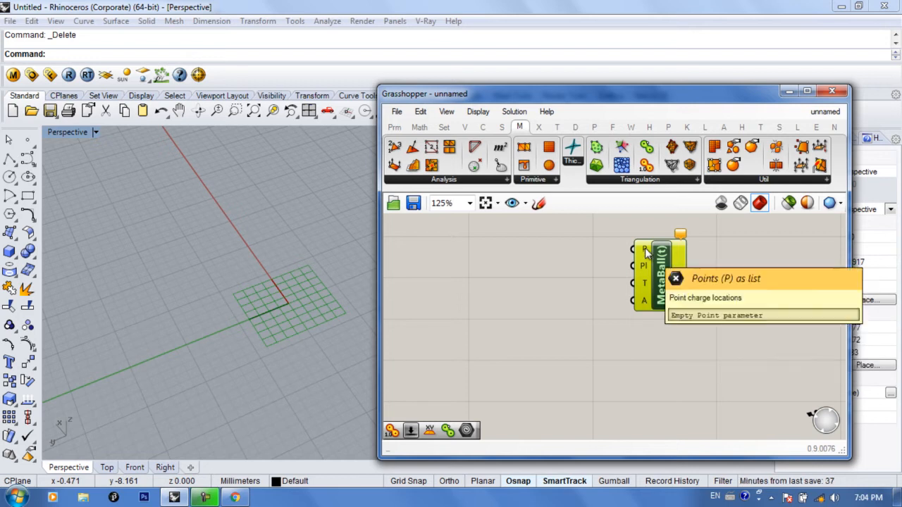
# Step: Draw a sphere near the origin in the Perspective viewport
pyautogui.moveTo(317, 275); pyautogui.dragTo(286, 250, button='right')
pyautogui.scroll(2, 301, 275)
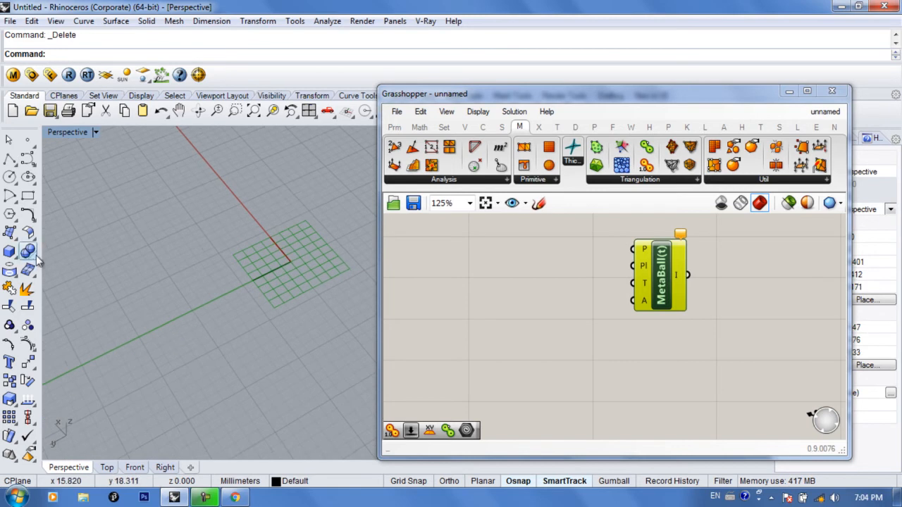
pyautogui.click(11, 253)
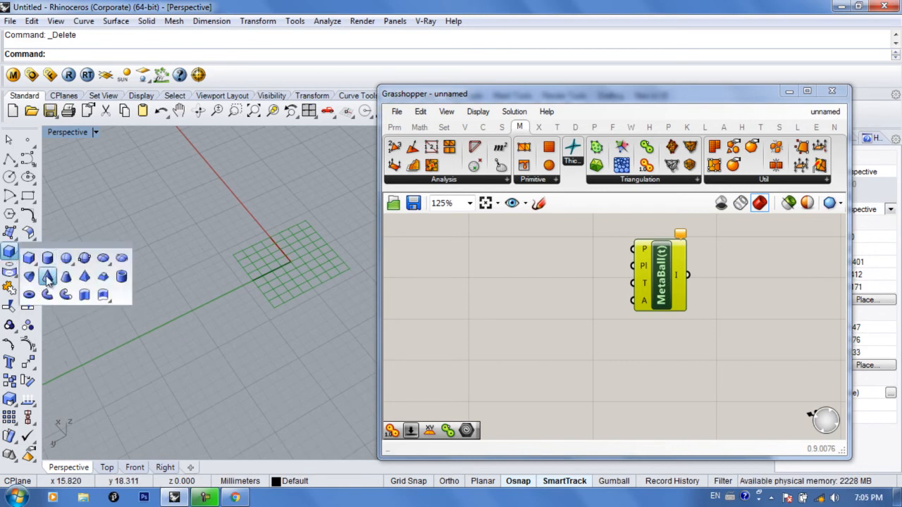
pyautogui.click(67, 283)
pyautogui.click(275, 266)
pyautogui.click(321, 324)
pyautogui.moveTo(321, 324); pyautogui.dragTo(283, 271, button='right')
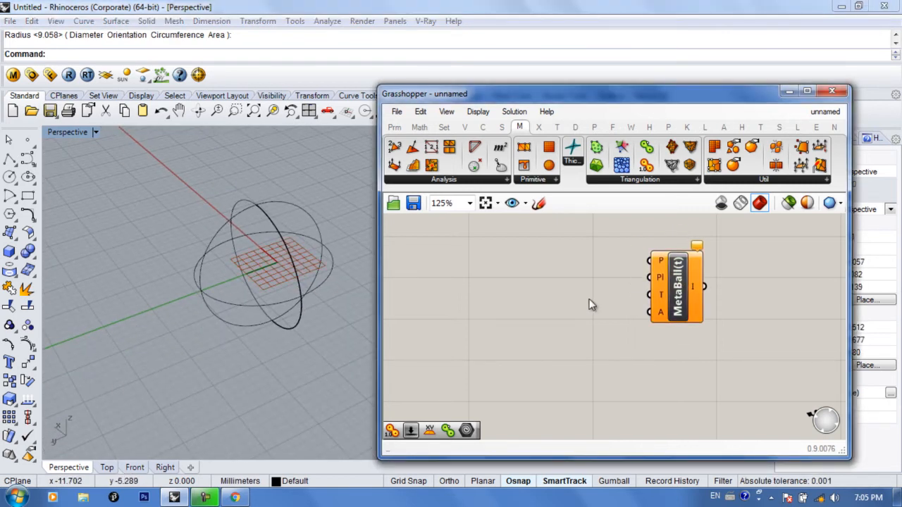
# Step: Add a Geometry parameter to the canvas and place it ahead of the MetaBall(t) component
pyautogui.doubleClick(590, 299)
pyautogui.write('gee')
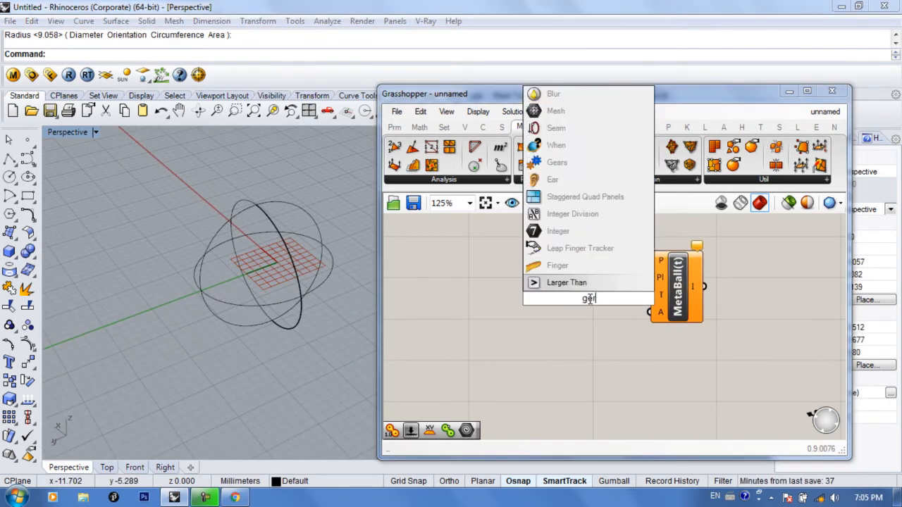
pyautogui.write('metry')
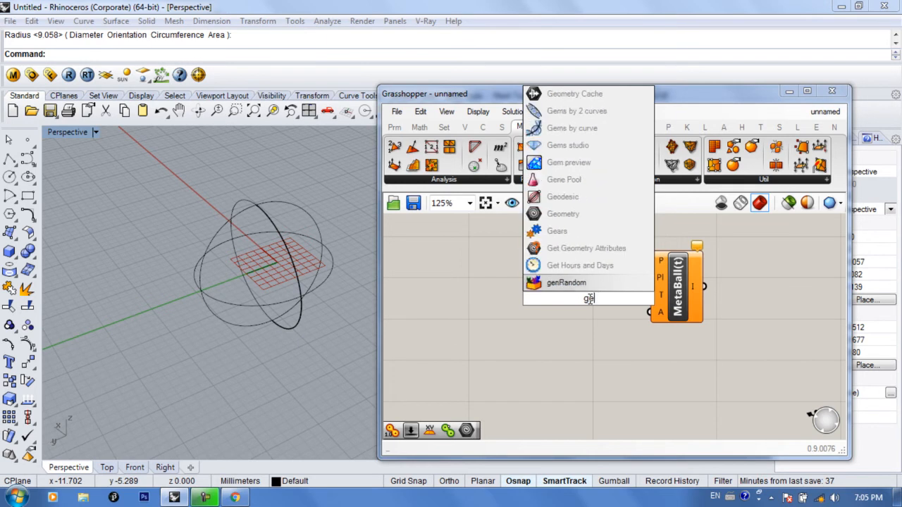
pyautogui.press('Return')
pyautogui.moveTo(592, 302); pyautogui.dragTo(516, 258)
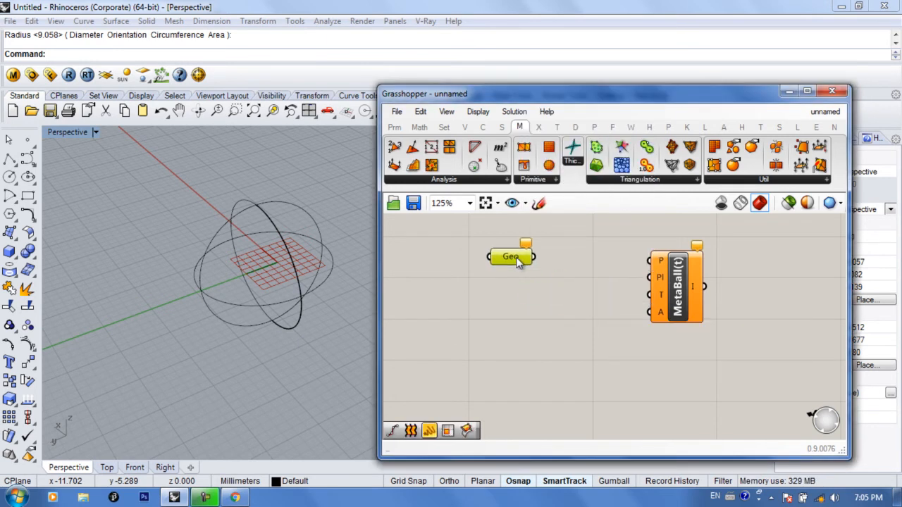
# Step: Reference the sphere as the single geometry of the Geo parameter and shift the parameter slightly
pyautogui.rightClick(517, 259)
pyautogui.click(535, 381)
pyautogui.click(298, 269)
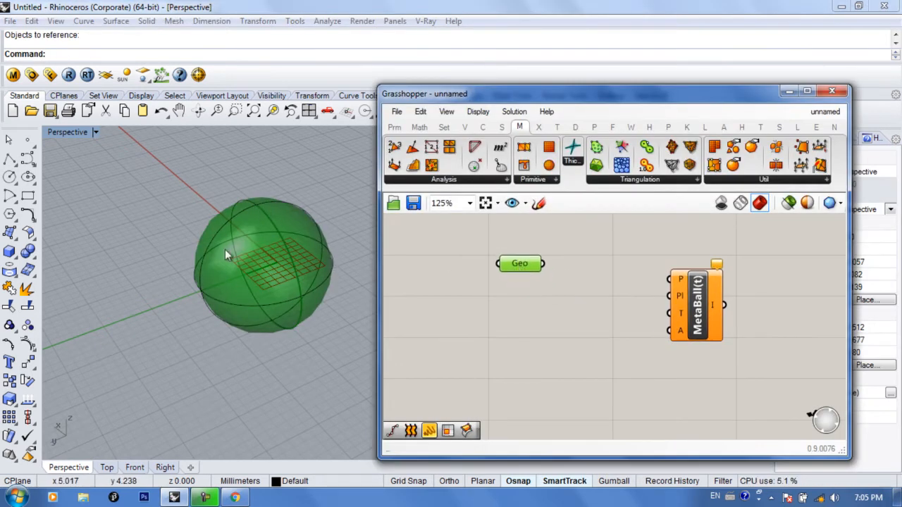
pyautogui.moveTo(521, 269); pyautogui.dragTo(507, 265)
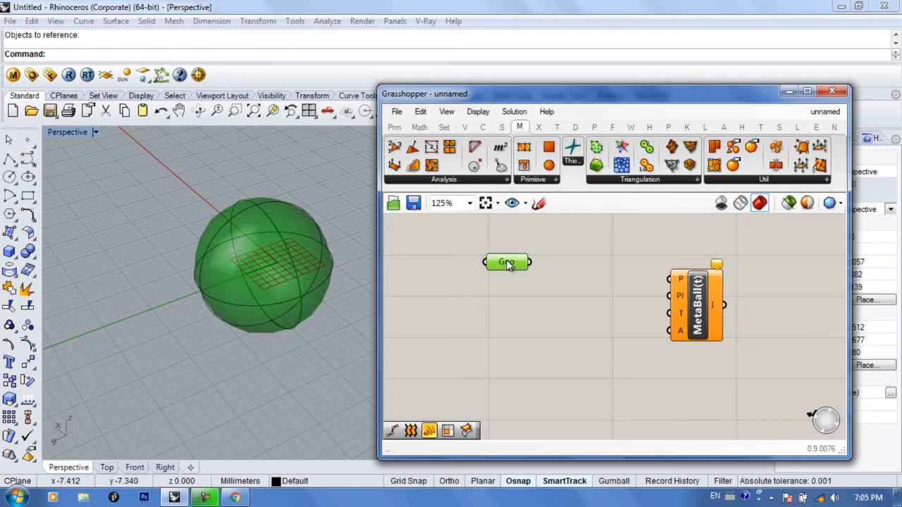
# Step: Internalise the Geo parameter's data and delete the original sphere from the Rhino model
pyautogui.rightClick(507, 261)
pyautogui.click(574, 437)
pyautogui.click(252, 250)
pyautogui.click(220, 305)
pyautogui.press('Delete')
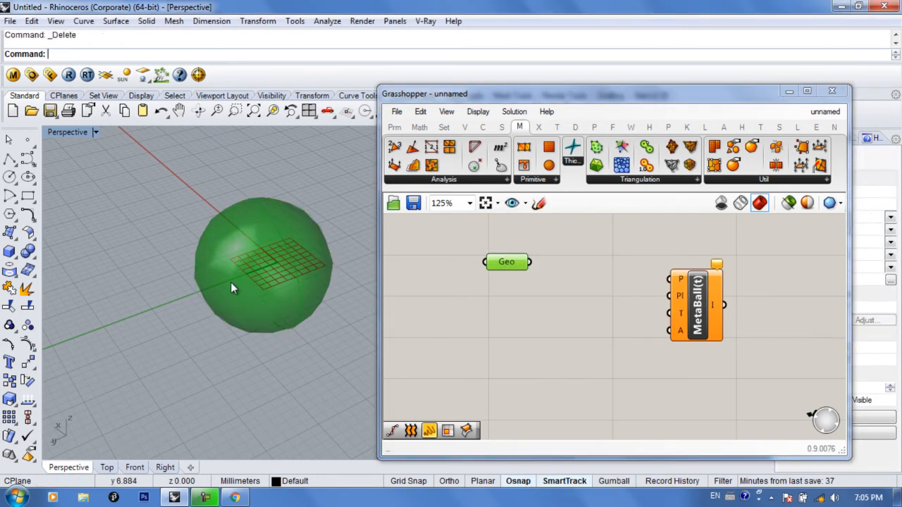
# Step: Add a Populate 3D component between Geo and MetaBall(t), and move Geo away from it
pyautogui.scroll(2, 236, 282)
pyautogui.moveTo(237, 280)
pyautogui.keyDown('shift'); pyautogui.mouseDown(button='right')
pyautogui.moveTo(239, 251)
pyautogui.moveTo(240, 265)
pyautogui.mouseUp(button='right'); pyautogui.keyUp('shift')
pyautogui.moveTo(488, 293); pyautogui.dragTo(477, 259, button='right')
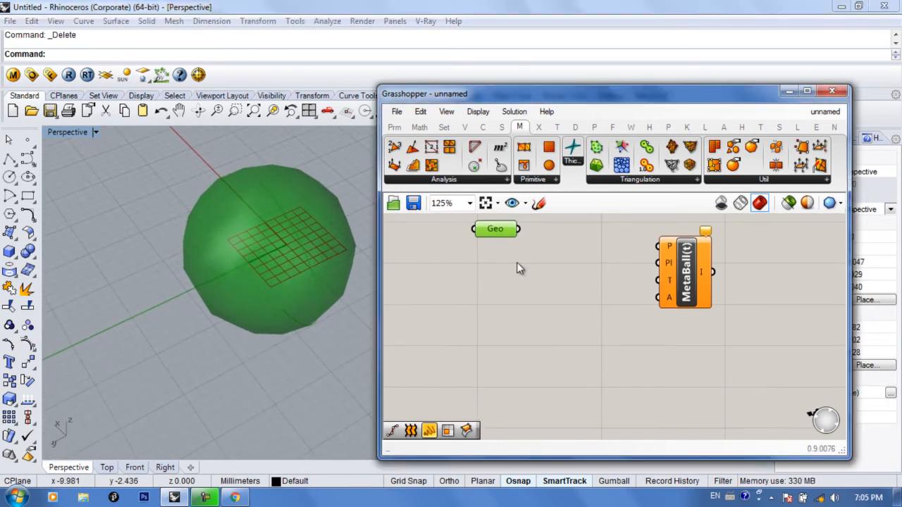
pyautogui.moveTo(577, 269); pyautogui.dragTo(581, 289, button='right')
pyautogui.moveTo(316, 289); pyautogui.dragTo(359, 276, button='right')
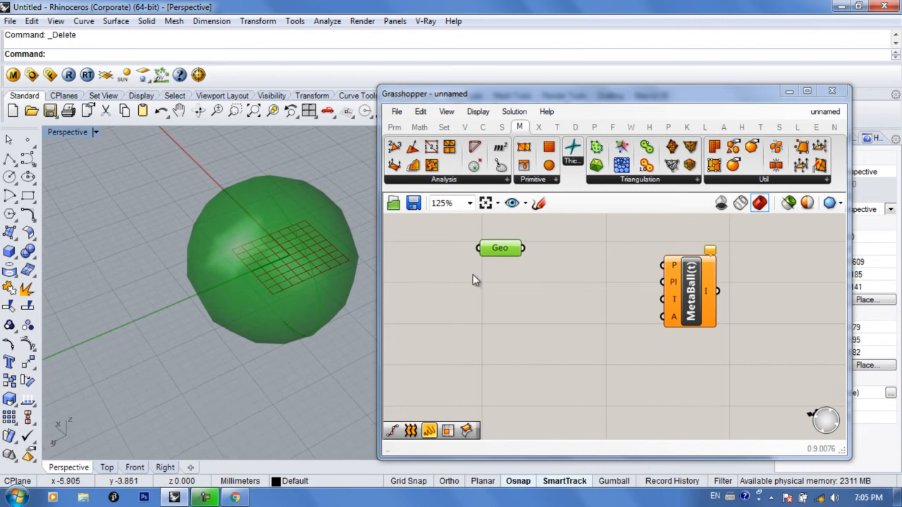
pyautogui.doubleClick(551, 298)
pyautogui.write('pop')
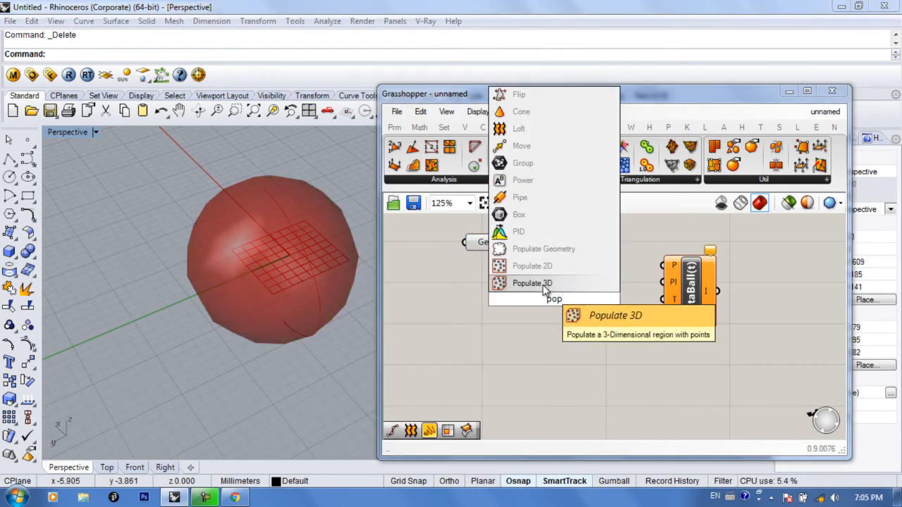
pyautogui.click(542, 285)
pyautogui.moveTo(502, 242); pyautogui.dragTo(463, 241)
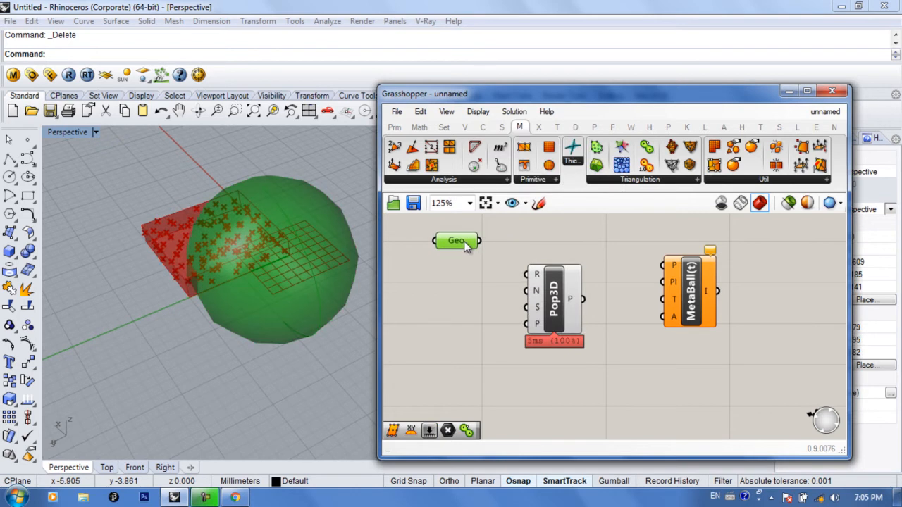
# Step: Connect the Geo parameter to Pop3D's Region input and move Geo level with the component
pyautogui.moveTo(149, 276); pyautogui.dragTo(197, 243, button='right')
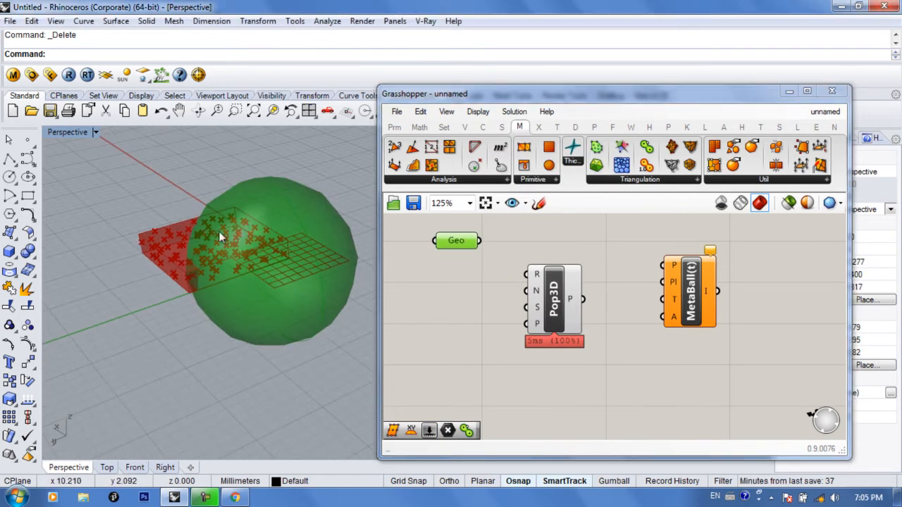
pyautogui.moveTo(241, 234); pyautogui.dragTo(219, 249, button='right')
pyautogui.scroll(4, 225, 238)
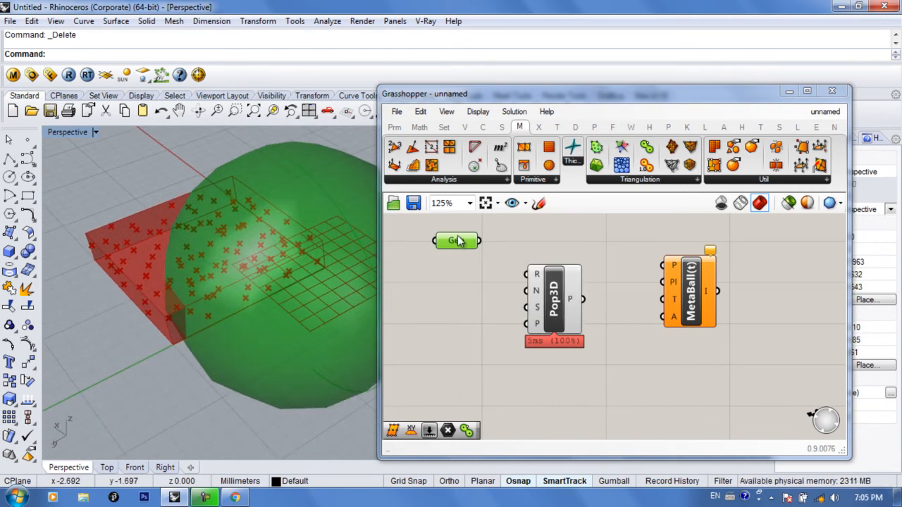
pyautogui.moveTo(480, 242); pyautogui.dragTo(527, 275)
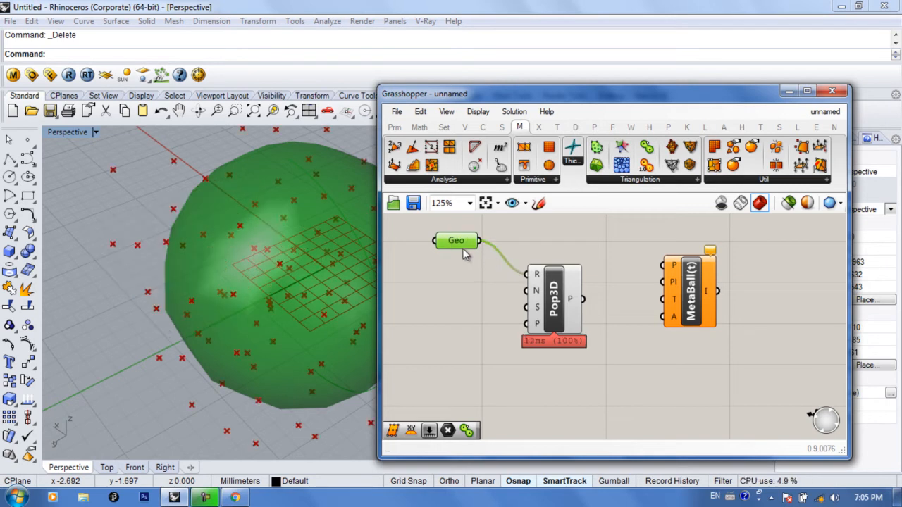
pyautogui.moveTo(462, 243); pyautogui.dragTo(447, 262)
# Step: Connect Pop3D's Population output to MetaBall(t)'s Points input and move Pop3D up
pyautogui.moveTo(536, 277)
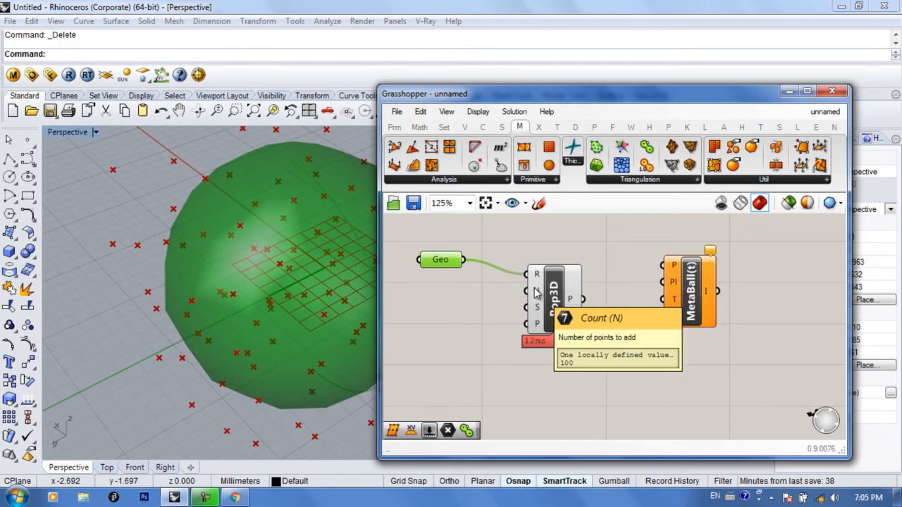
pyautogui.moveTo(577, 288); pyautogui.dragTo(664, 255)
pyautogui.moveTo(551, 292); pyautogui.dragTo(570, 259)
pyautogui.moveTo(173, 296); pyautogui.dragTo(186, 335, button='right')
pyautogui.scroll(-8, 190, 336)
pyautogui.scroll(6, 195, 339)
pyautogui.moveTo(262, 307); pyautogui.dragTo(348, 218, button='right')
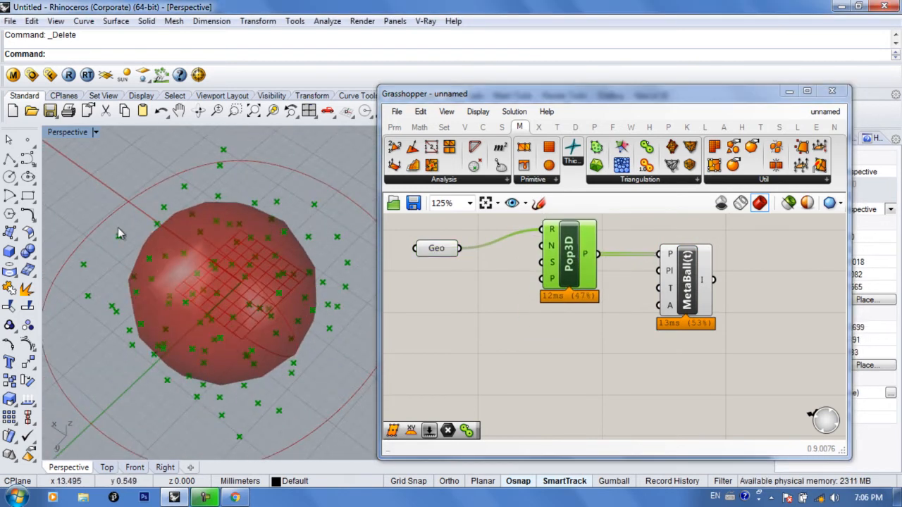
# Step: Rearrange the Geo, Pop3D and MetaBall(t) components to space the definition out on the canvas
pyautogui.scroll(-3, 186, 270)
pyautogui.moveTo(232, 324); pyautogui.dragTo(217, 284, button='right')
pyautogui.moveTo(687, 282); pyautogui.dragTo(758, 280)
pyautogui.moveTo(572, 272); pyautogui.dragTo(606, 250)
pyautogui.moveTo(636, 298); pyautogui.dragTo(645, 312, button='right')
pyautogui.moveTo(446, 266); pyautogui.dragTo(489, 239)
pyautogui.moveTo(758, 281); pyautogui.dragTo(713, 287, button='right')
pyautogui.moveTo(714, 287); pyautogui.dragTo(715, 284)
pyautogui.scroll(-2, 636, 313)
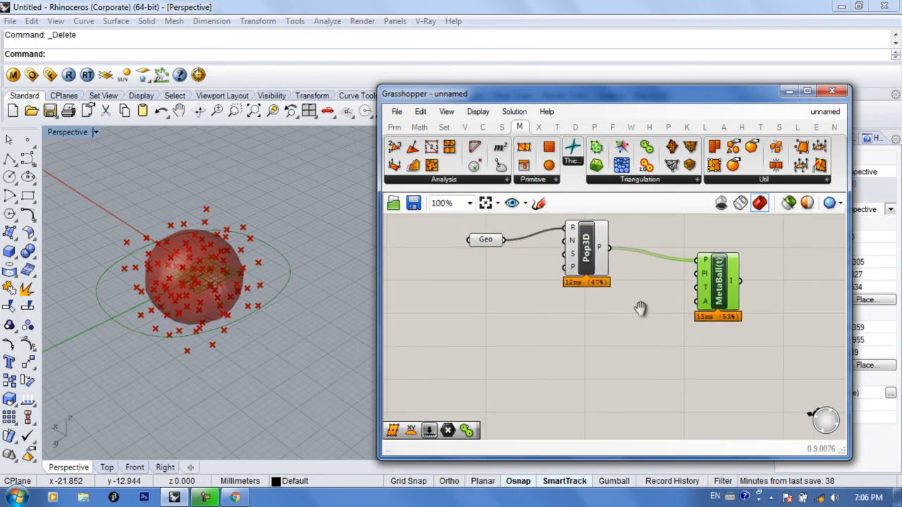
# Step: Examine the metaball curve and the populated points around the sphere, highlighting MetaBall(t) and Pop3D in turn
pyautogui.moveTo(301, 306); pyautogui.dragTo(296, 282, button='right')
pyautogui.moveTo(719, 285)
pyautogui.mouseDown()
pyautogui.moveTo(726, 277)
pyautogui.moveTo(720, 294)
pyautogui.mouseUp()
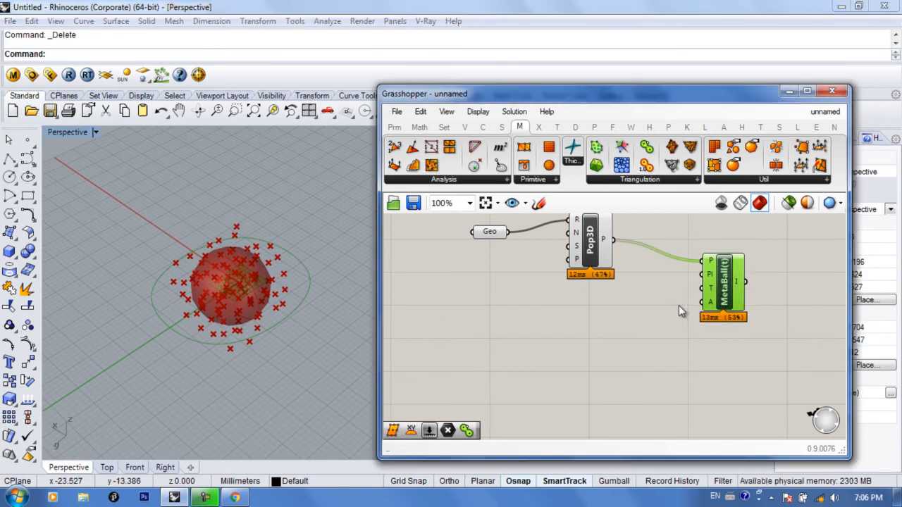
pyautogui.scroll(-3, 277, 290)
pyautogui.scroll(-3, 276, 290)
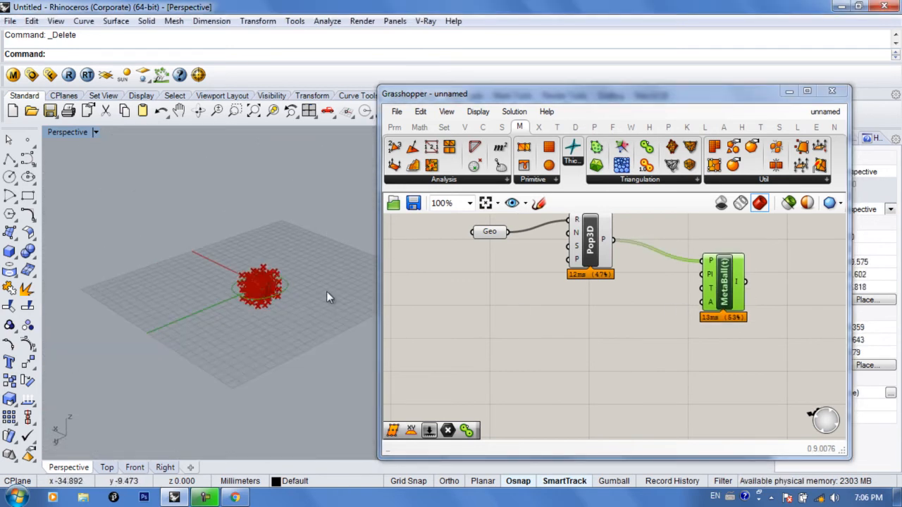
pyautogui.scroll(2, 220, 261)
pyautogui.moveTo(264, 244); pyautogui.dragTo(258, 277, button='right')
pyautogui.scroll(2, 258, 277)
pyautogui.moveTo(573, 286); pyautogui.dragTo(531, 285, button='right')
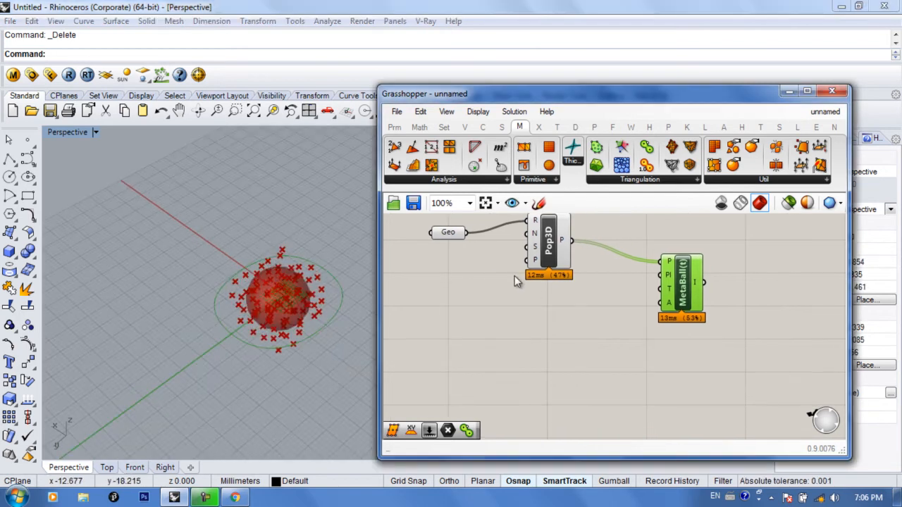
pyautogui.moveTo(541, 248); pyautogui.dragTo(540, 261)
pyautogui.moveTo(291, 315); pyautogui.dragTo(295, 277, button='right')
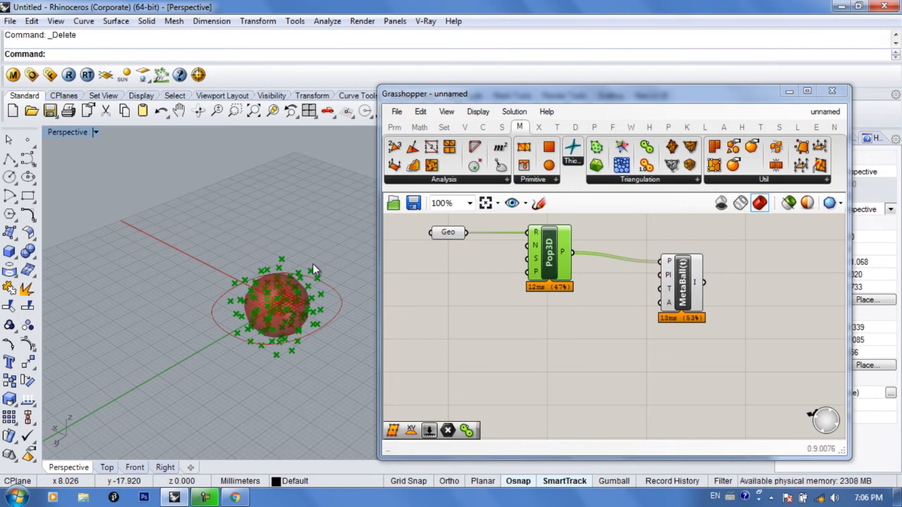
# Step: Move the MetaBall(t) component farther away from Pop3D to free up space on the canvas
pyautogui.scroll(1, 512, 288)
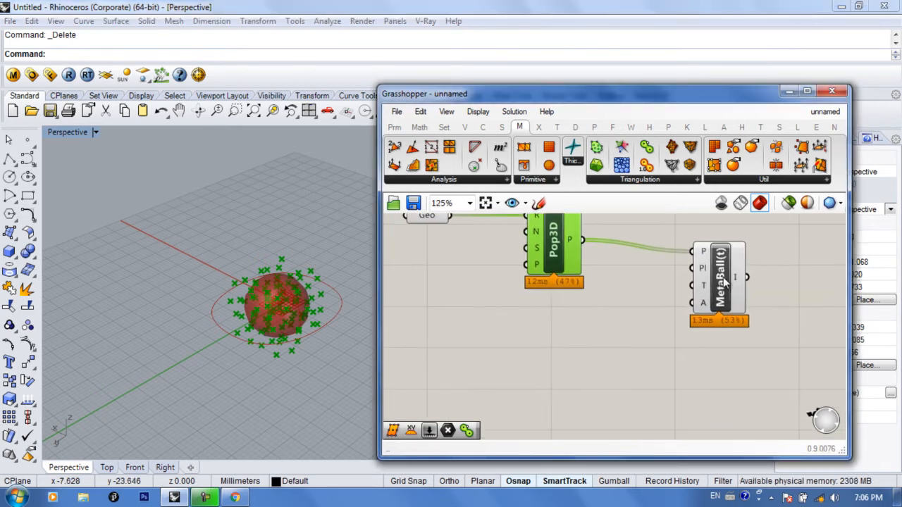
pyautogui.moveTo(720, 289); pyautogui.dragTo(736, 272)
pyautogui.moveTo(728, 277); pyautogui.dragTo(729, 291, button='right')
pyautogui.moveTo(730, 294); pyautogui.dragTo(757, 299)
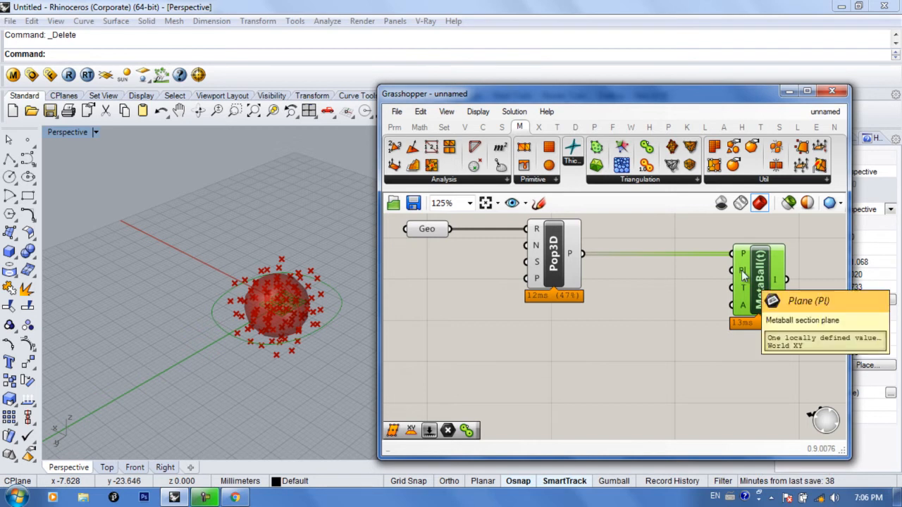
# Step: Add an XY Plane component below Pop3D and connect its Plane output to MetaBall(t)'s Pl input
pyautogui.doubleClick(634, 319)
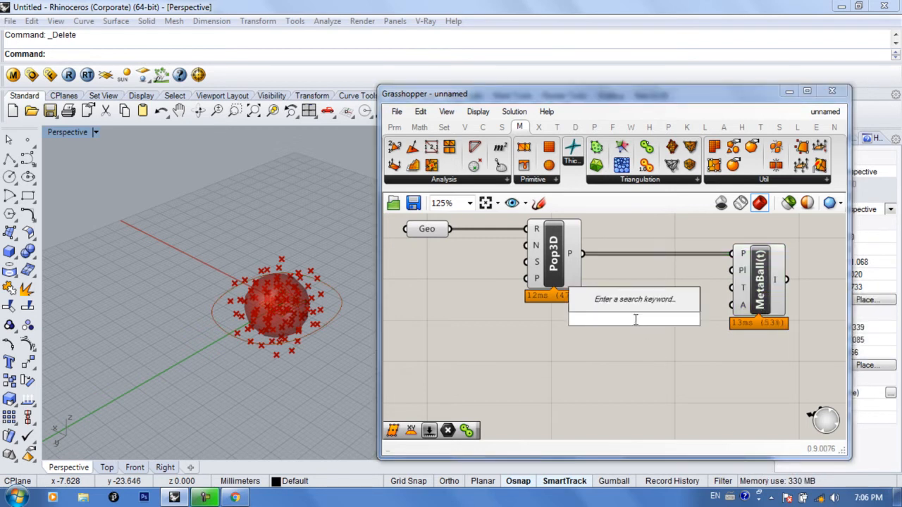
pyautogui.write('xy')
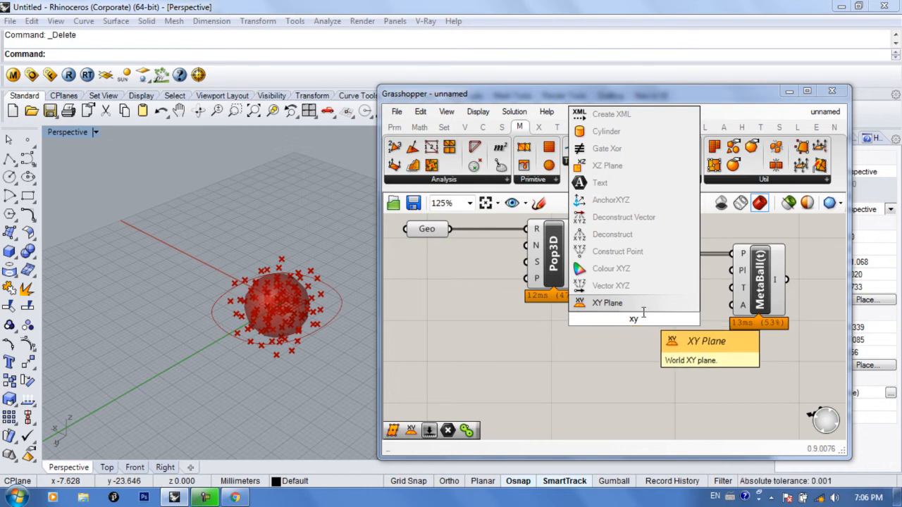
pyautogui.click(610, 304)
pyautogui.moveTo(656, 334); pyautogui.dragTo(630, 338, button='right')
pyautogui.moveTo(617, 334); pyautogui.dragTo(707, 279)
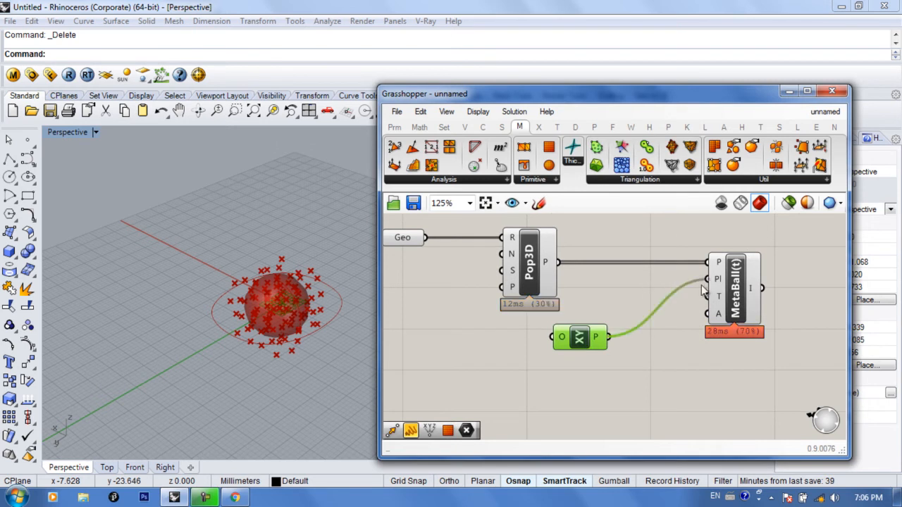
# Step: Examine the metaball curve, its section plane and the populated sphere in the Perspective and Right views
pyautogui.moveTo(270, 340); pyautogui.dragTo(279, 323, button='right')
pyautogui.moveTo(733, 292); pyautogui.dragTo(784, 289)
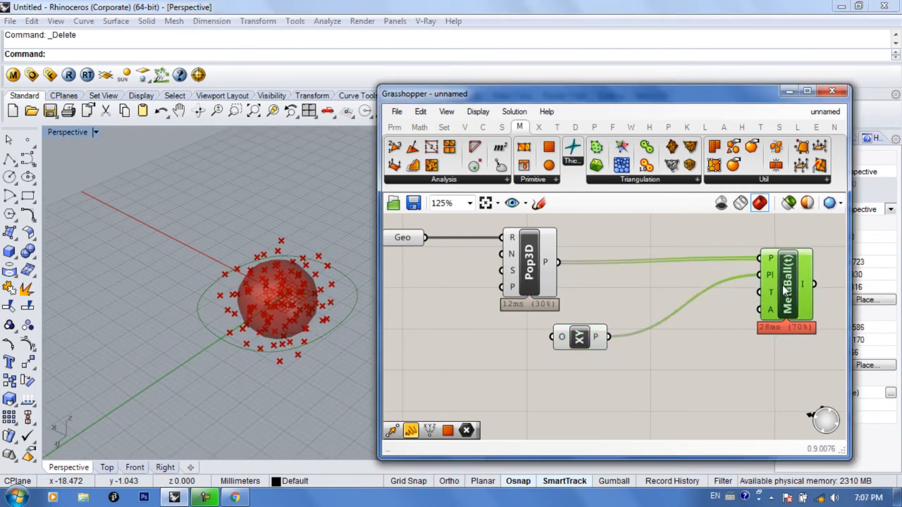
pyautogui.moveTo(244, 337); pyautogui.dragTo(277, 323, button='right')
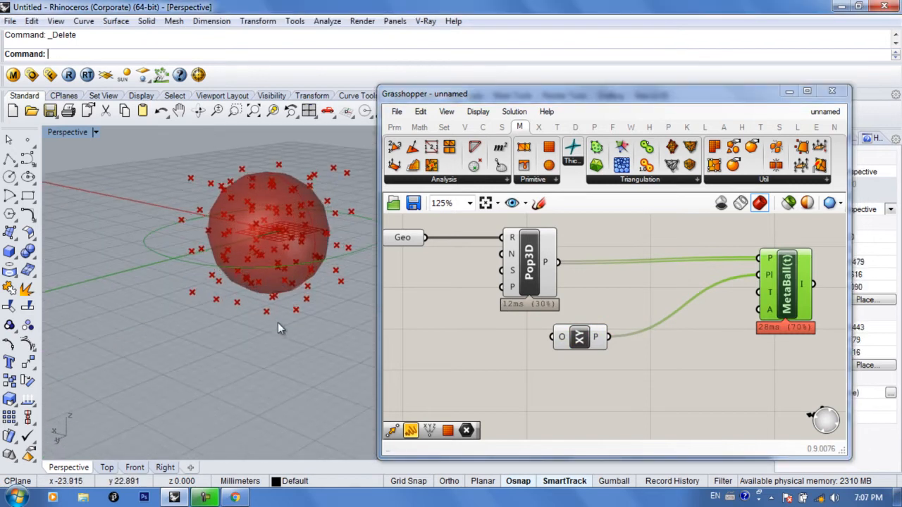
pyautogui.click(157, 467)
pyautogui.moveTo(271, 356); pyautogui.dragTo(206, 325, button='right')
pyautogui.scroll(-4, 205, 325)
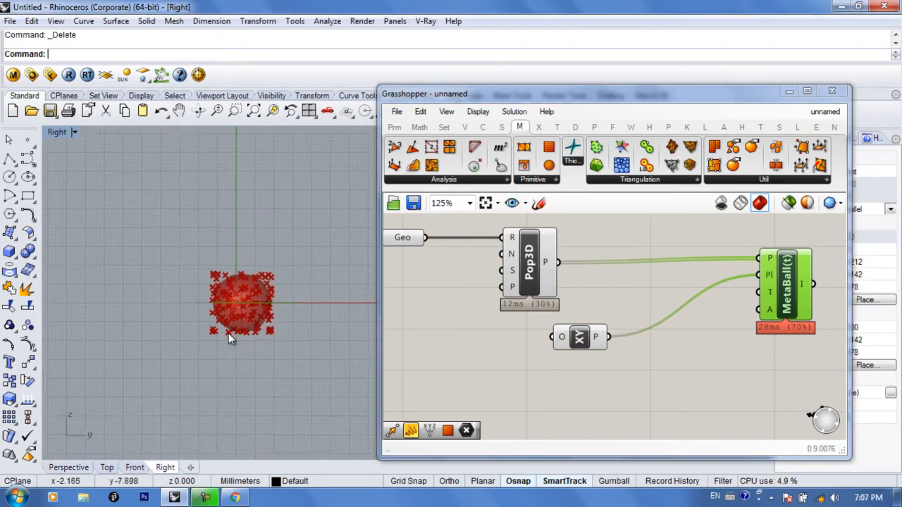
pyautogui.scroll(10, 254, 335)
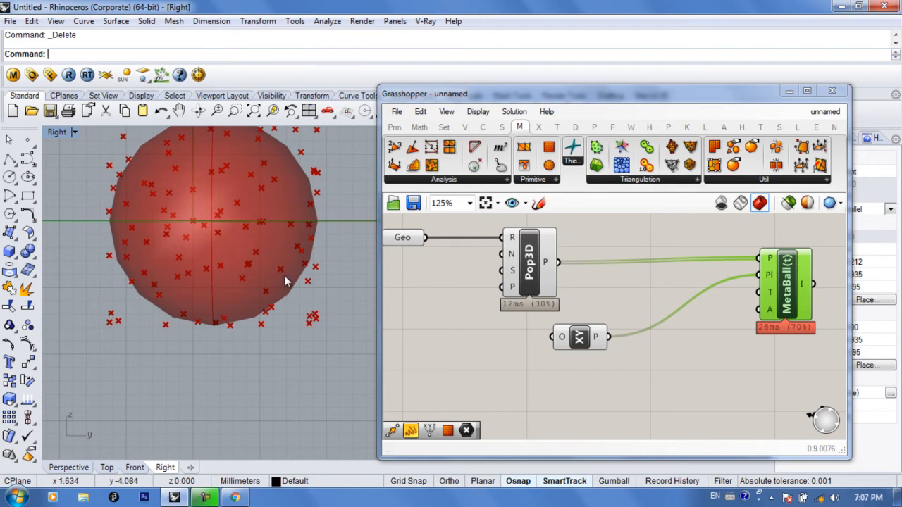
pyautogui.moveTo(224, 235); pyautogui.dragTo(260, 331, button='right')
pyautogui.click(89, 468)
pyautogui.scroll(-2, 265, 310)
# Step: Add a Move component below XY Plane and connect XY Plane's output to Move's Geometry input
pyautogui.moveTo(622, 333); pyautogui.dragTo(588, 336, button='right')
pyautogui.moveTo(561, 341)
pyautogui.mouseDown()
pyautogui.moveTo(584, 326)
pyautogui.moveTo(563, 335)
pyautogui.mouseUp()
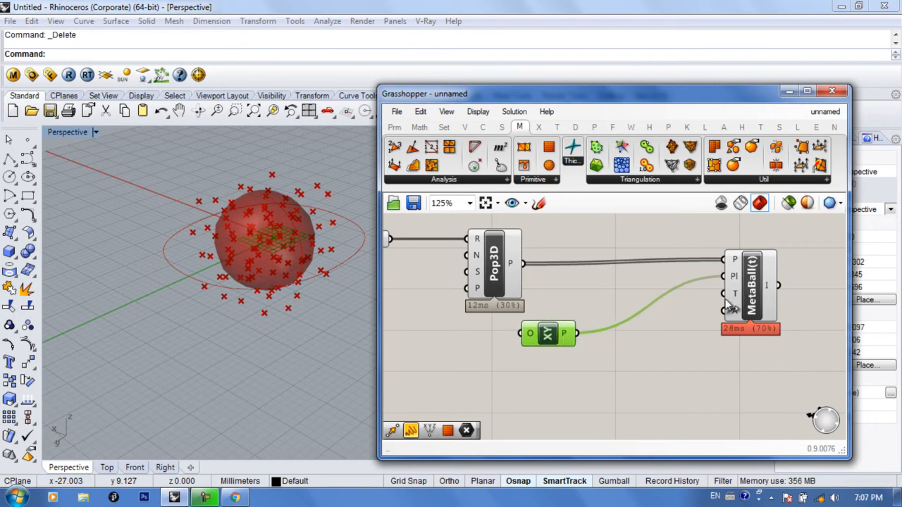
pyautogui.moveTo(613, 397); pyautogui.dragTo(633, 375, button='right')
pyautogui.doubleClick(616, 381)
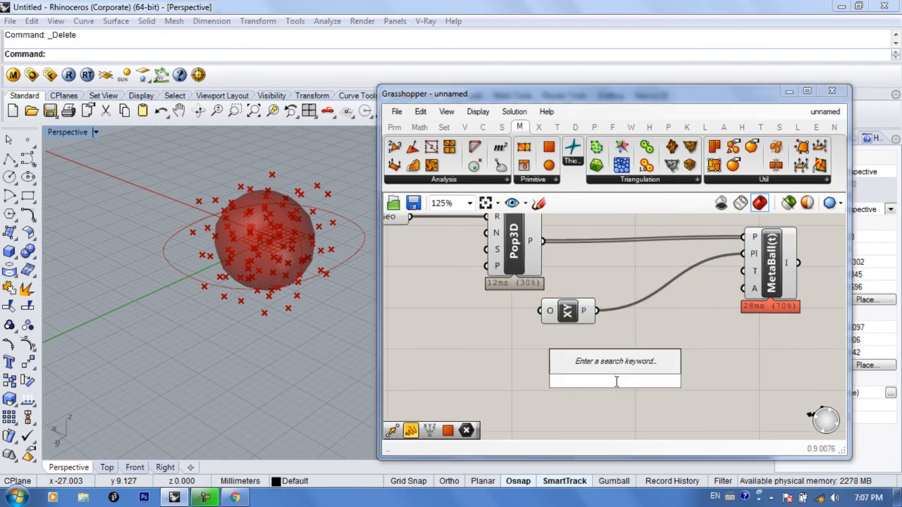
pyautogui.write('move')
pyautogui.press('Return')
pyautogui.moveTo(613, 388); pyautogui.dragTo(623, 382)
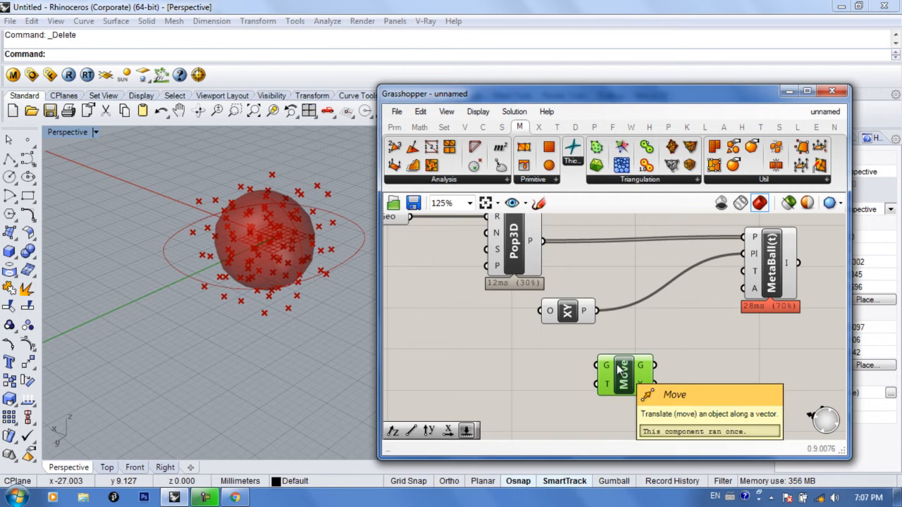
pyautogui.moveTo(597, 311); pyautogui.dragTo(599, 365)
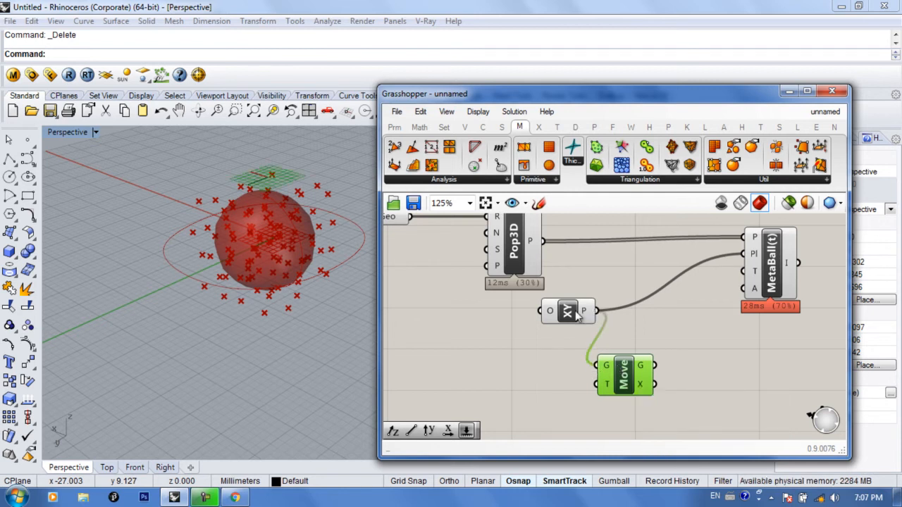
# Step: Disconnect XY Plane from MetaBall(t)'s Pl input and space XY Plane and Move apart
pyautogui.moveTo(567, 311); pyautogui.dragTo(512, 329)
pyautogui.keyDown('ctrl'); pyautogui.moveTo(743, 254); pyautogui.dragTo(541, 329); pyautogui.keyUp('ctrl')
pyautogui.moveTo(509, 332); pyautogui.dragTo(505, 332)
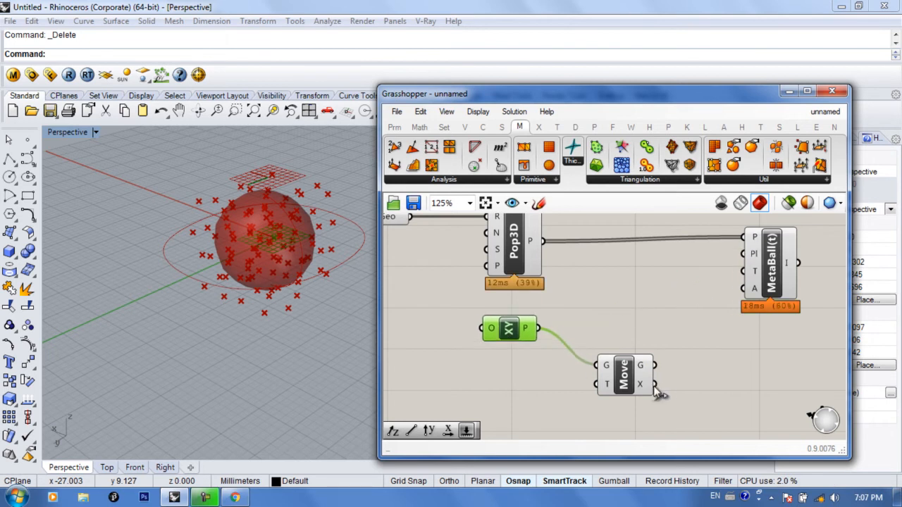
pyautogui.moveTo(624, 379); pyautogui.dragTo(619, 364)
# Step: Add a Unit Z component, connect its vector output to Move's T input and align it beneath XY Plane
pyautogui.moveTo(548, 380); pyautogui.dragTo(608, 353, button='right')
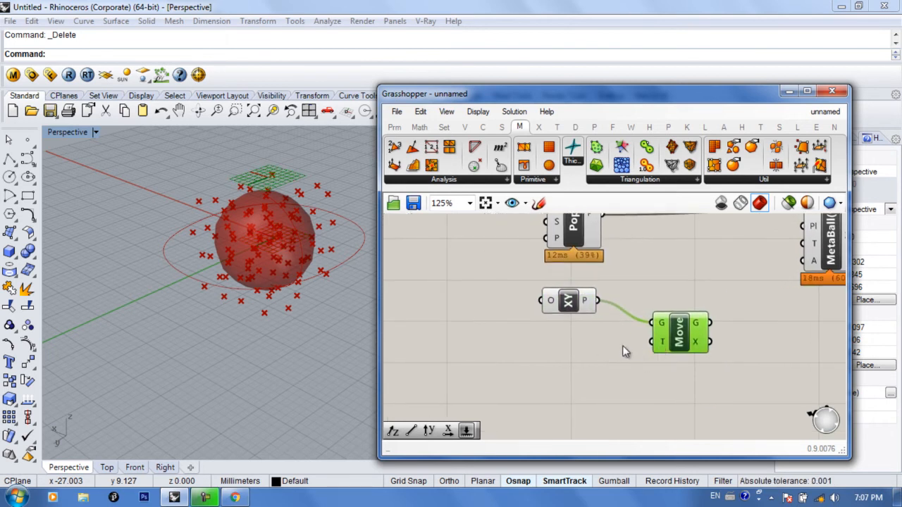
pyautogui.doubleClick(569, 365)
pyautogui.write('z')
pyautogui.press('Return')
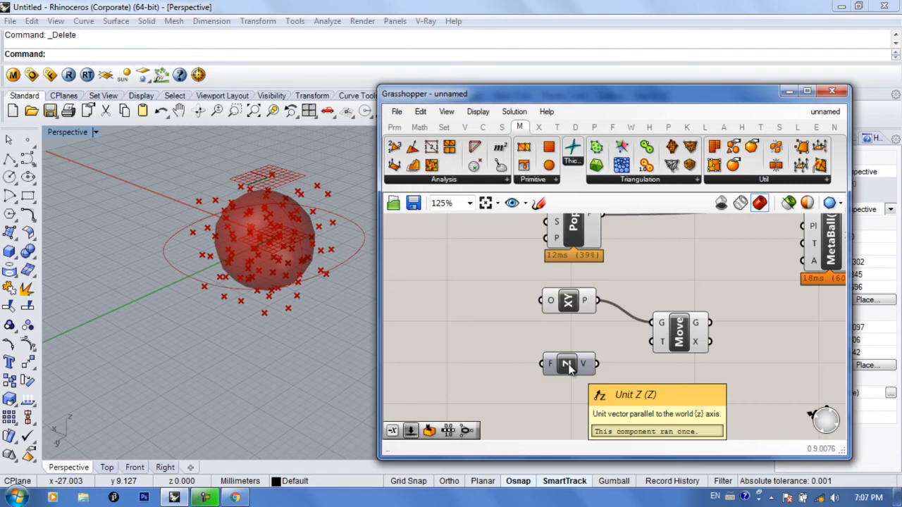
pyautogui.moveTo(597, 364); pyautogui.dragTo(652, 342)
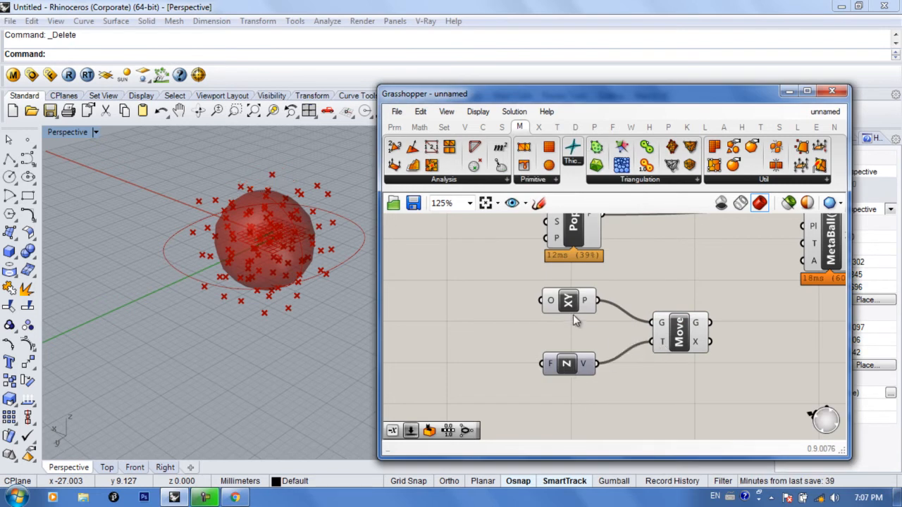
pyautogui.moveTo(573, 310); pyautogui.dragTo(551, 311)
pyautogui.moveTo(563, 362); pyautogui.dragTo(553, 350)
pyautogui.moveTo(556, 368); pyautogui.dragTo(610, 360, button='right')
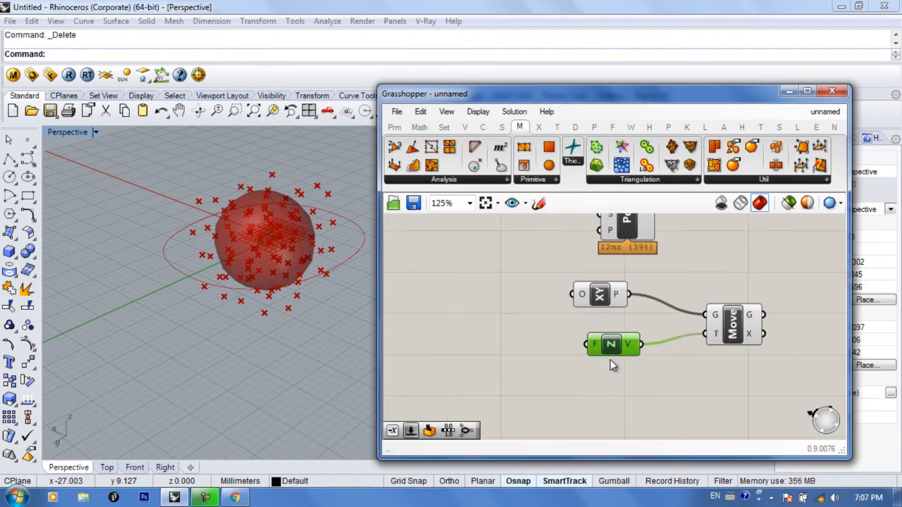
# Step: Add a Range component, connect its output to Unit Z's Factor input and place it beside Unit Z
pyautogui.doubleClick(497, 351)
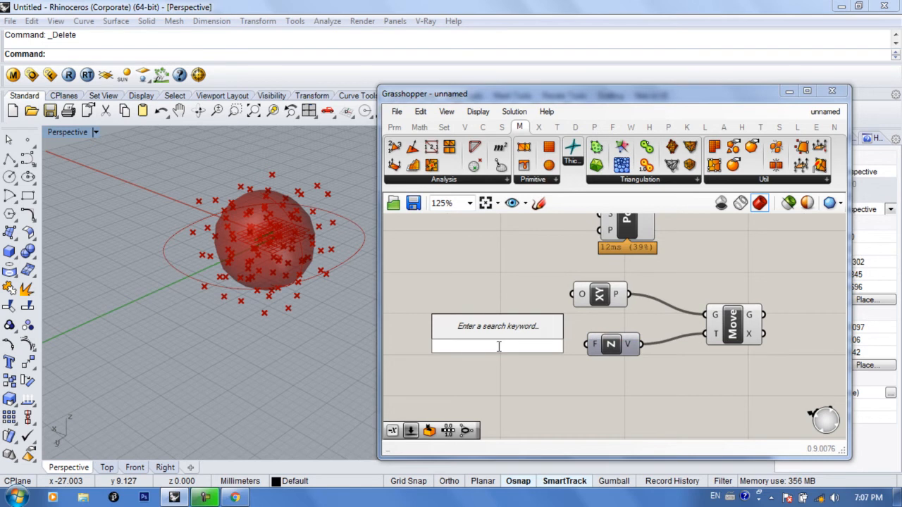
pyautogui.write('t')
pyautogui.press('BackSpace')
pyautogui.write('range')
pyautogui.press('Return')
pyautogui.moveTo(525, 345); pyautogui.dragTo(601, 346)
pyautogui.moveTo(503, 354); pyautogui.dragTo(498, 323)
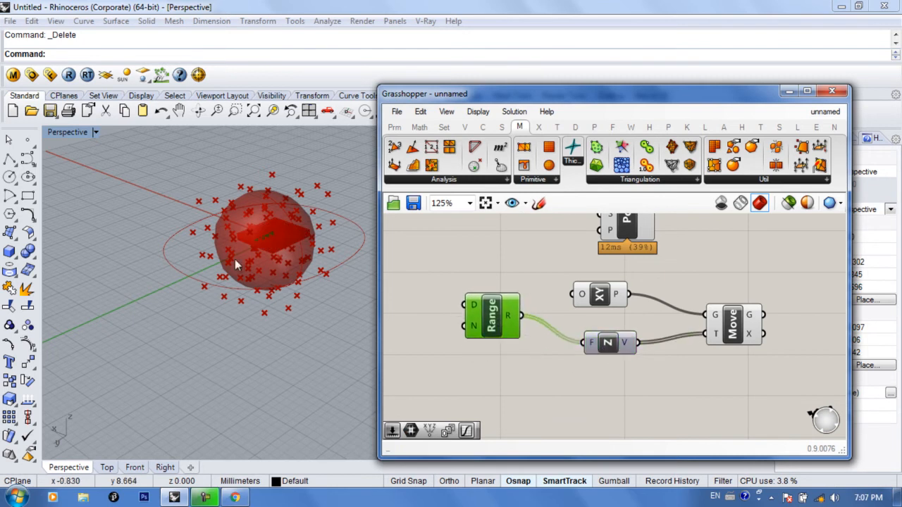
# Step: Examine how the stacked planes sit within the sphere in the Perspective and Front views
pyautogui.scroll(5, 267, 281)
pyautogui.scroll(-2, 171, 436)
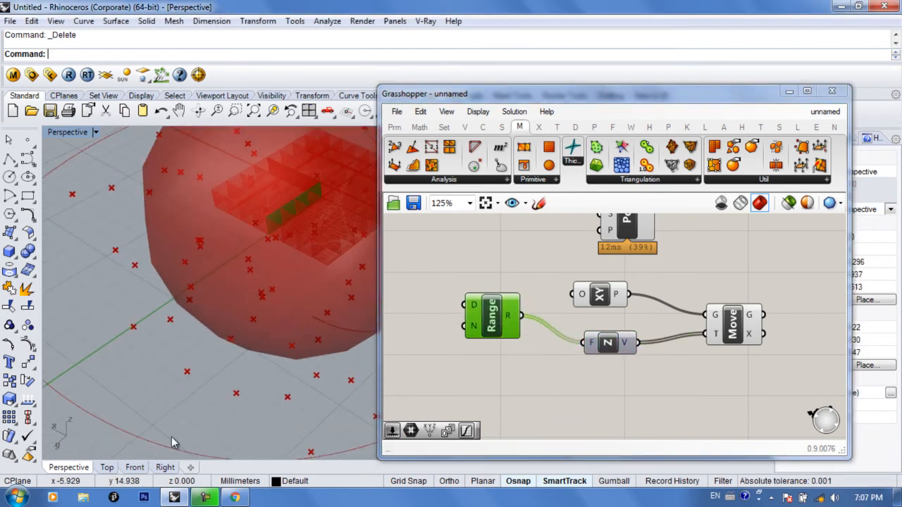
pyautogui.click(134, 467)
pyautogui.scroll(-3, 275, 345)
pyautogui.scroll(6, 304, 328)
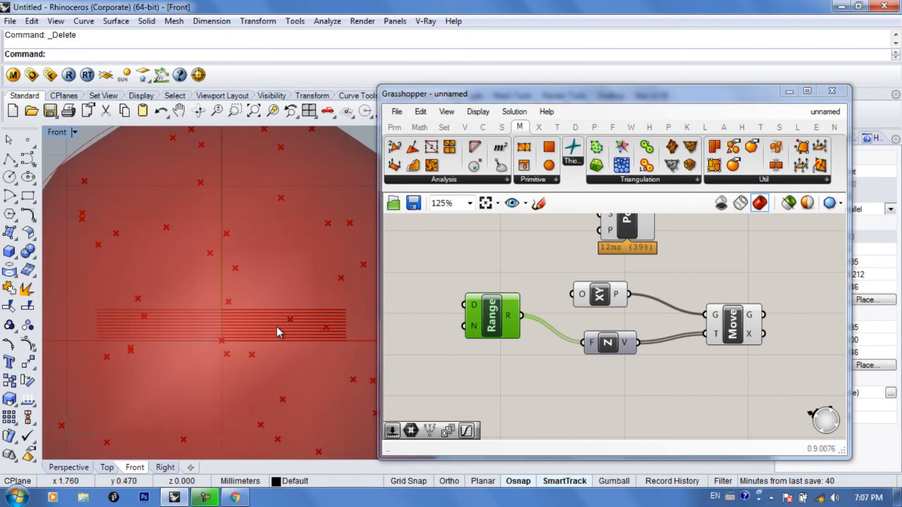
pyautogui.moveTo(229, 347); pyautogui.dragTo(236, 333, button='right')
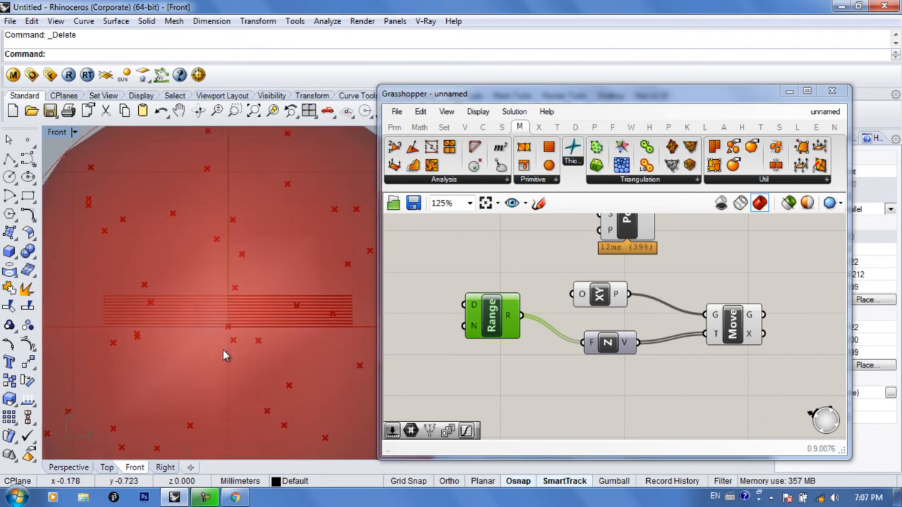
pyautogui.scroll(-6, 250, 348)
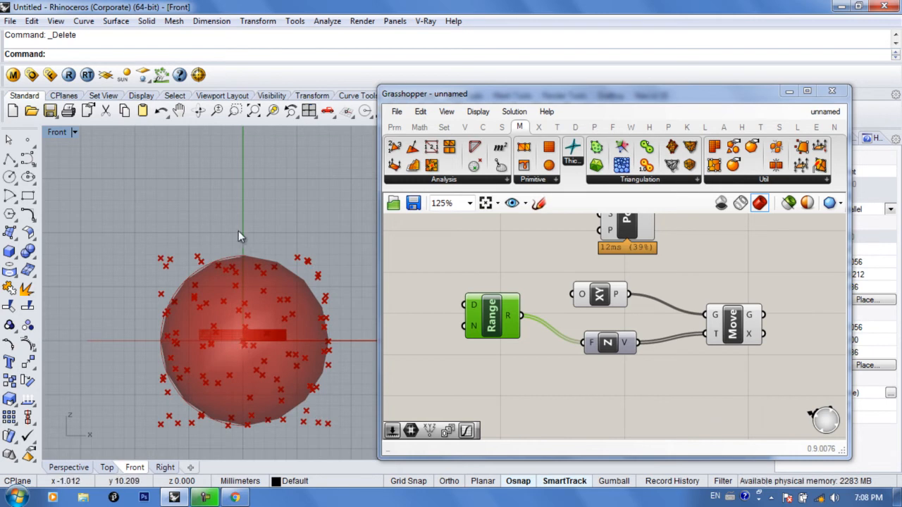
pyautogui.moveTo(237, 332); pyautogui.dragTo(238, 314, button='right')
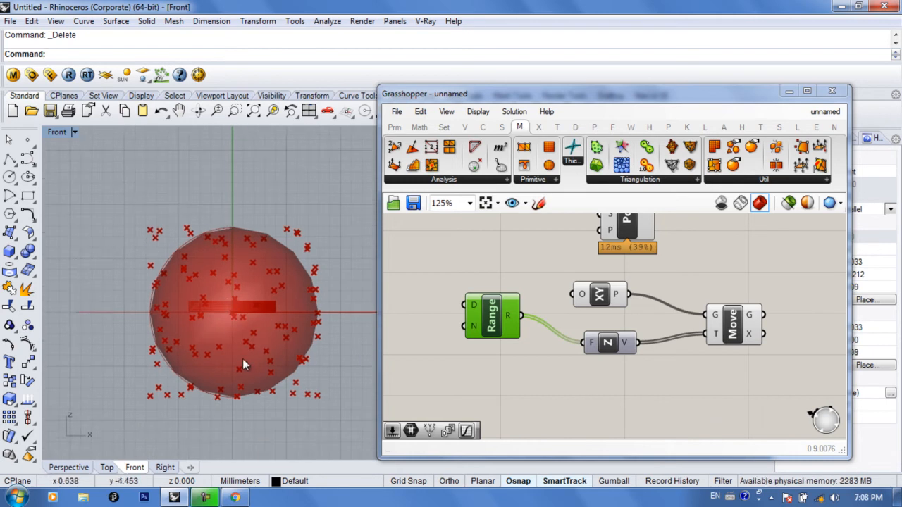
# Step: Reposition the Range component to leave room for its inputs
pyautogui.moveTo(443, 352); pyautogui.dragTo(468, 341, button='right')
pyautogui.moveTo(486, 341); pyautogui.dragTo(480, 327)
pyautogui.moveTo(485, 323); pyautogui.dragTo(491, 323, button='right')
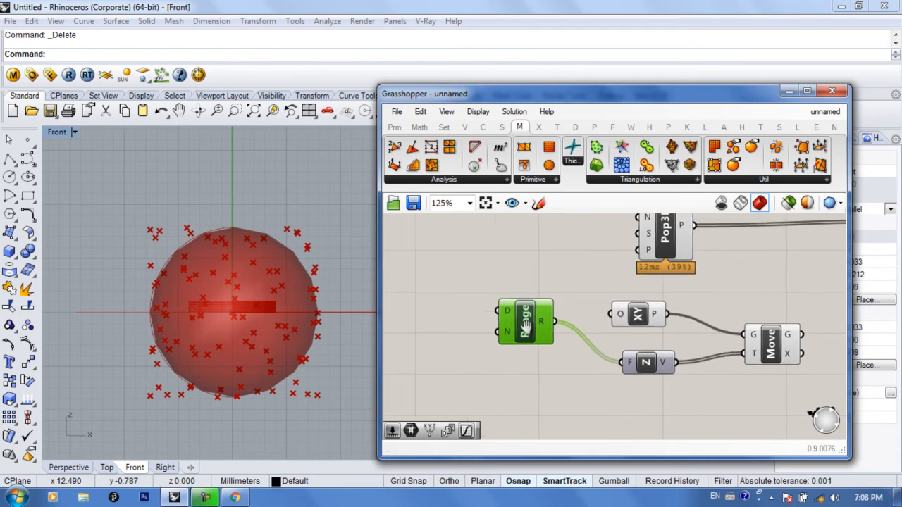
pyautogui.doubleClick(423, 316)
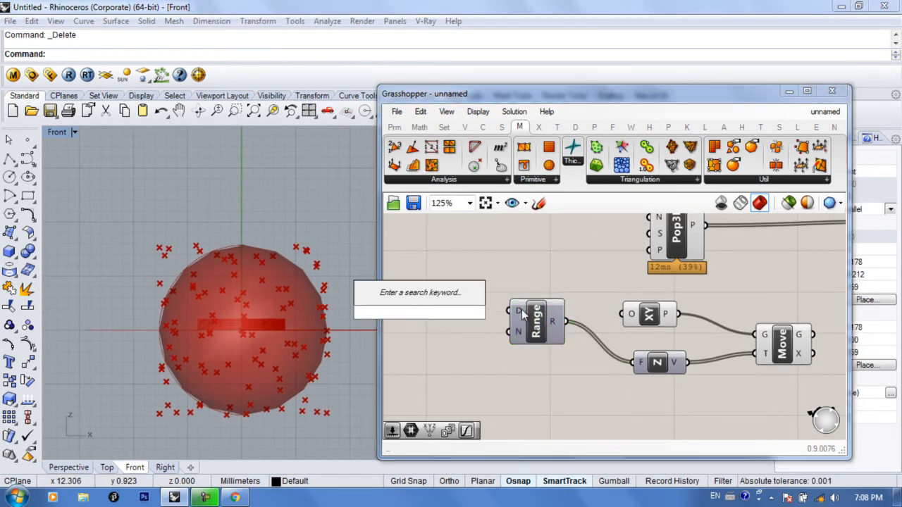
pyautogui.moveTo(518, 316)
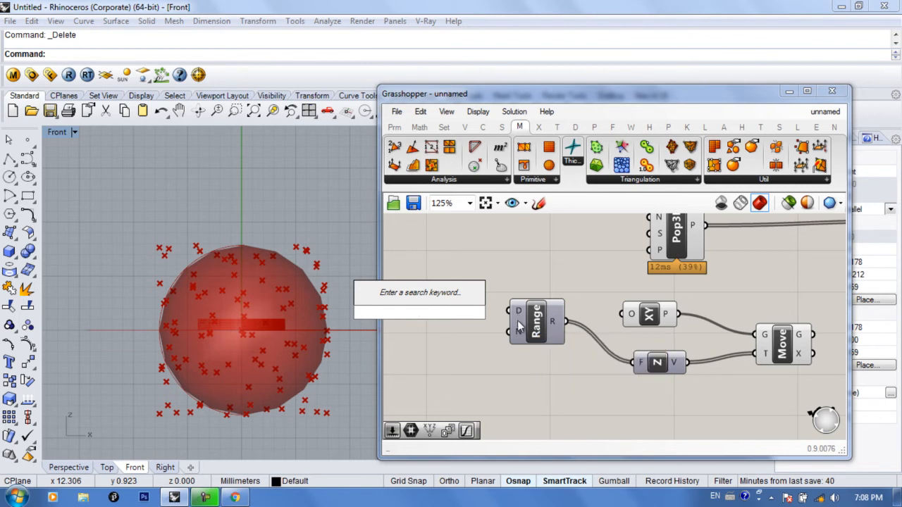
pyautogui.click(475, 330)
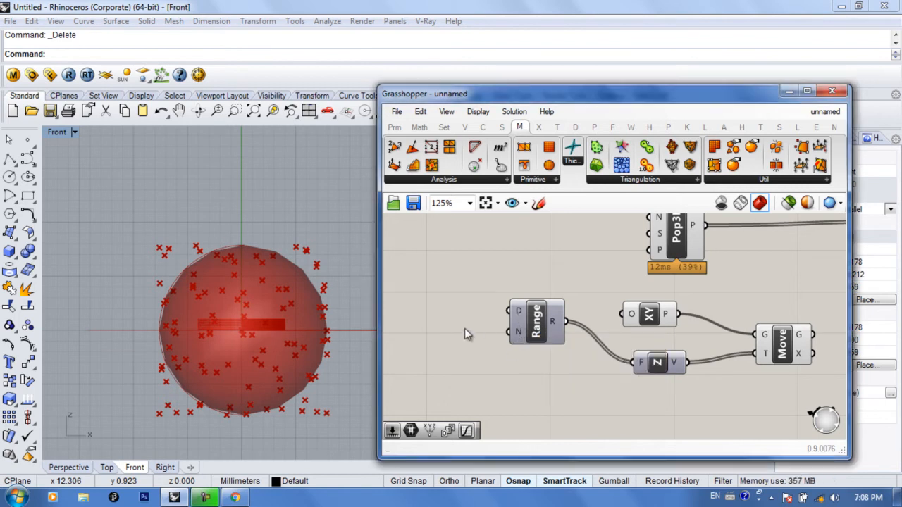
# Step: Add a number slider with the value 10 and place it above Range's inputs
pyautogui.doubleClick(445, 308)
pyautogui.write('1')
pyautogui.press('BackSpace')
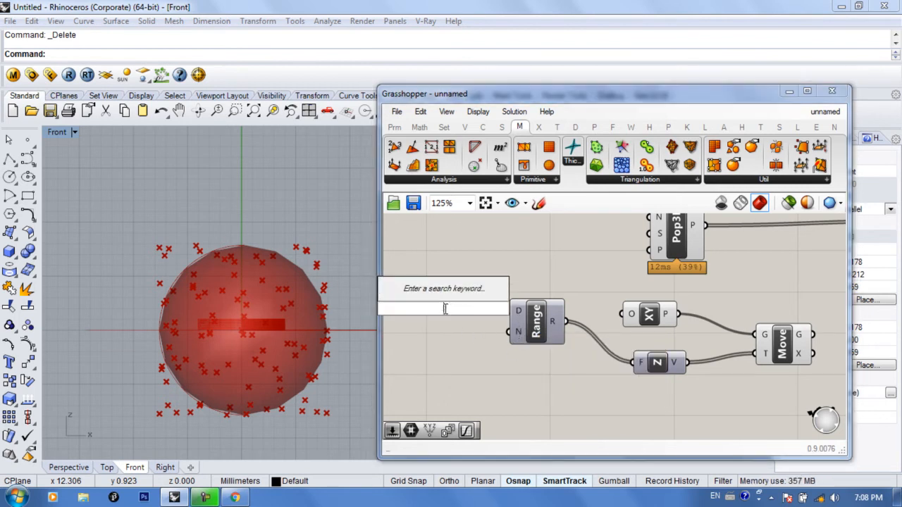
pyautogui.write('10')
pyautogui.press('Return')
pyautogui.moveTo(445, 314); pyautogui.dragTo(417, 288)
# Step: Add a number slider set to 50, connect it to Range's N input and connect the 10 slider to D
pyautogui.doubleClick(431, 335)
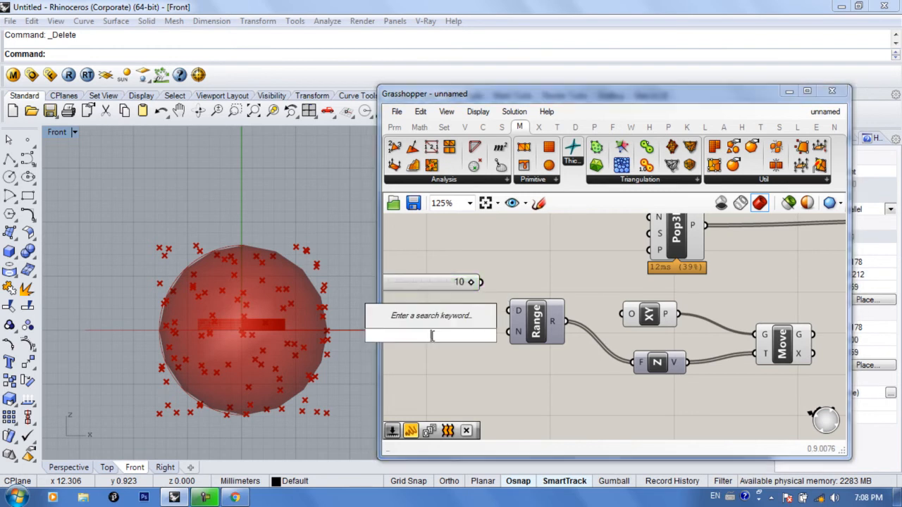
pyautogui.write('50')
pyautogui.press('Return')
pyautogui.click(450, 339)
pyautogui.moveTo(479, 337); pyautogui.dragTo(509, 332)
pyautogui.moveTo(481, 285); pyautogui.dragTo(509, 310)
# Step: Examine the extended stack of planes against the sphere in the Front view and review the definition's components
pyautogui.moveTo(590, 350); pyautogui.dragTo(591, 334, button='right')
pyautogui.click(314, 289)
pyautogui.scroll(-4, 314, 303)
pyautogui.scroll(4, 311, 315)
pyautogui.moveTo(310, 315); pyautogui.dragTo(265, 321, button='right')
pyautogui.moveTo(685, 243); pyautogui.dragTo(563, 291, button='right')
pyautogui.scroll(-2, 555, 313)
pyautogui.scroll(2, 572, 311)
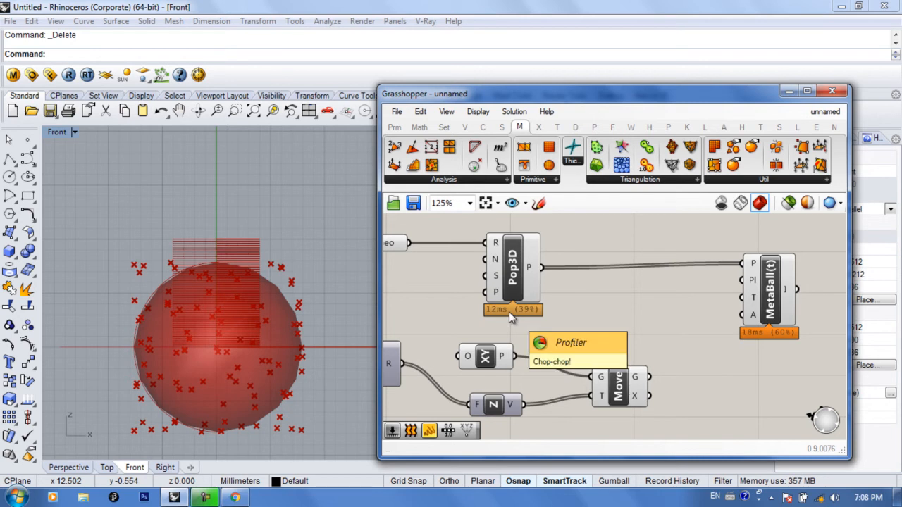
# Step: Switch the Profiler canvas widget off and back on to compare the component display
pyautogui.moveTo(522, 282); pyautogui.dragTo(522, 289)
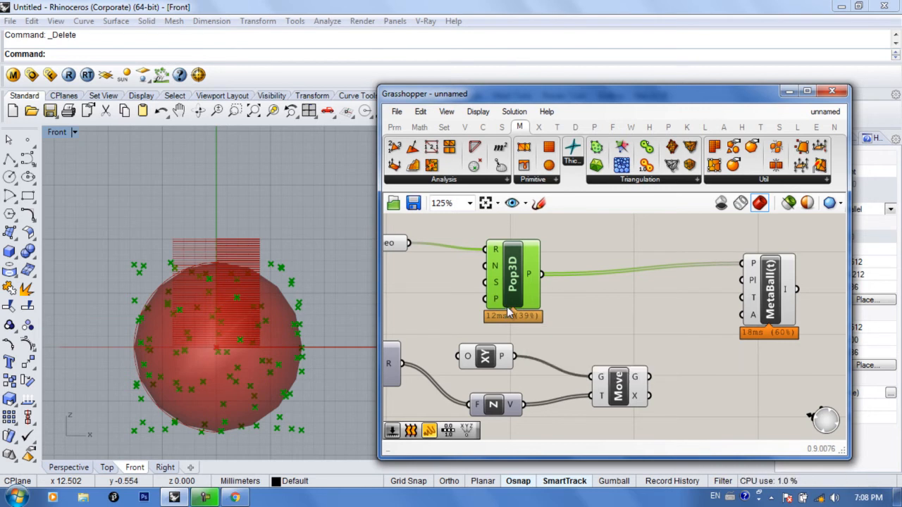
pyautogui.scroll(-3, 553, 359)
pyautogui.scroll(2, 585, 365)
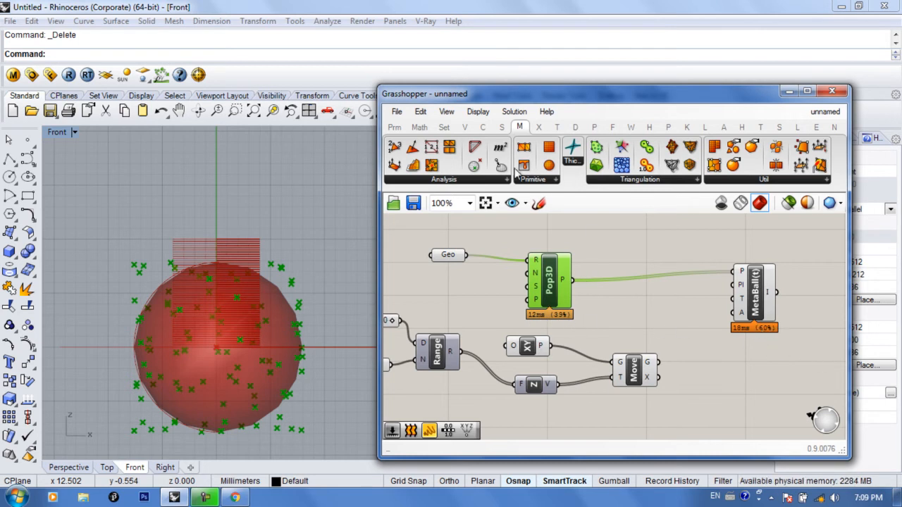
pyautogui.click(514, 113)
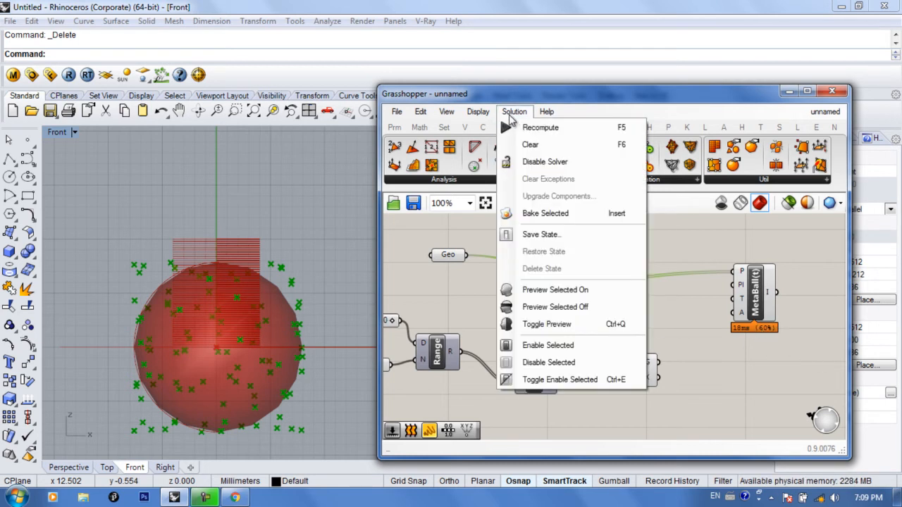
pyautogui.click(496, 117)
pyautogui.click(479, 113)
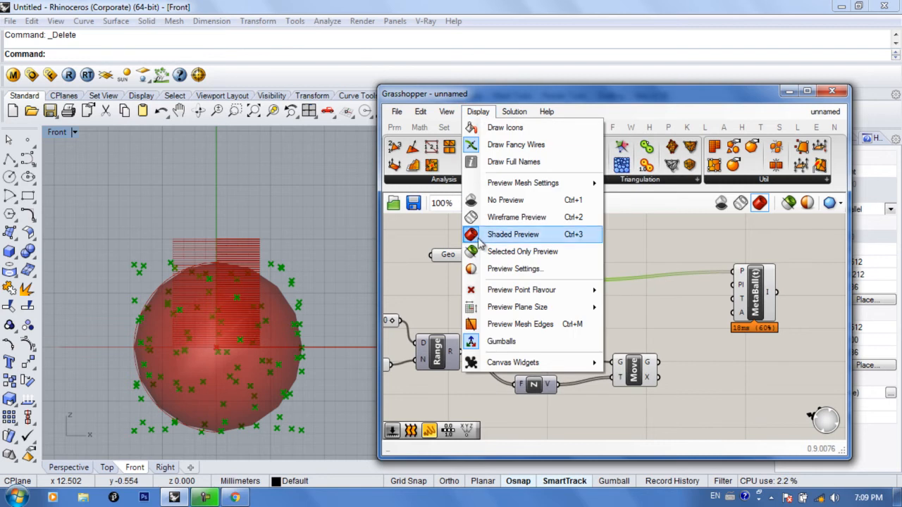
pyautogui.moveTo(500, 362)
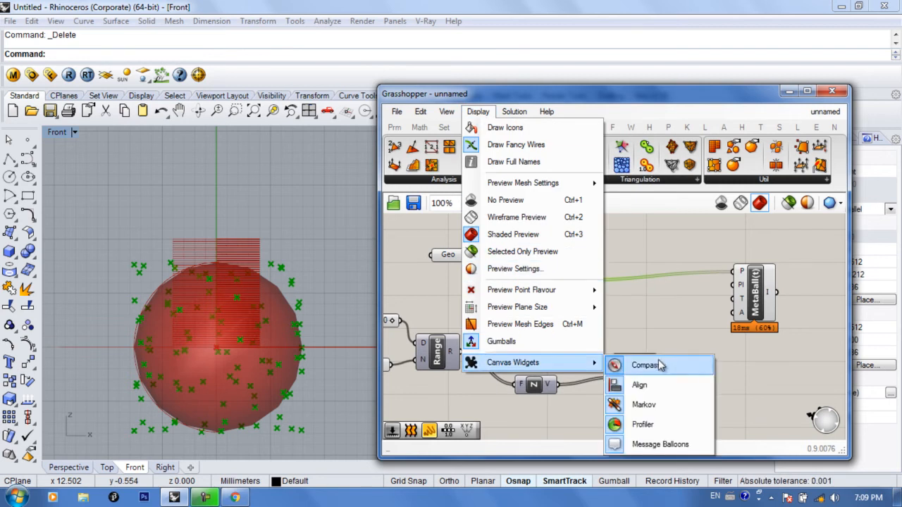
pyautogui.click(660, 426)
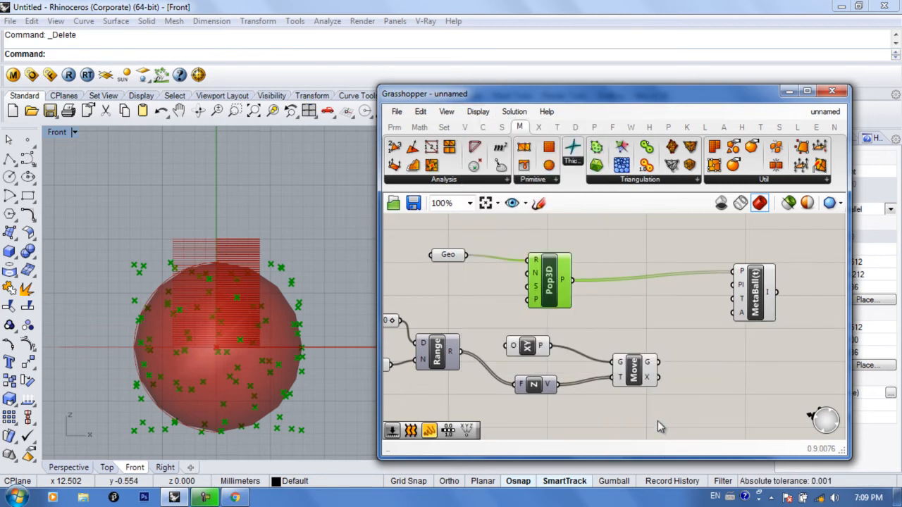
pyautogui.click(492, 115)
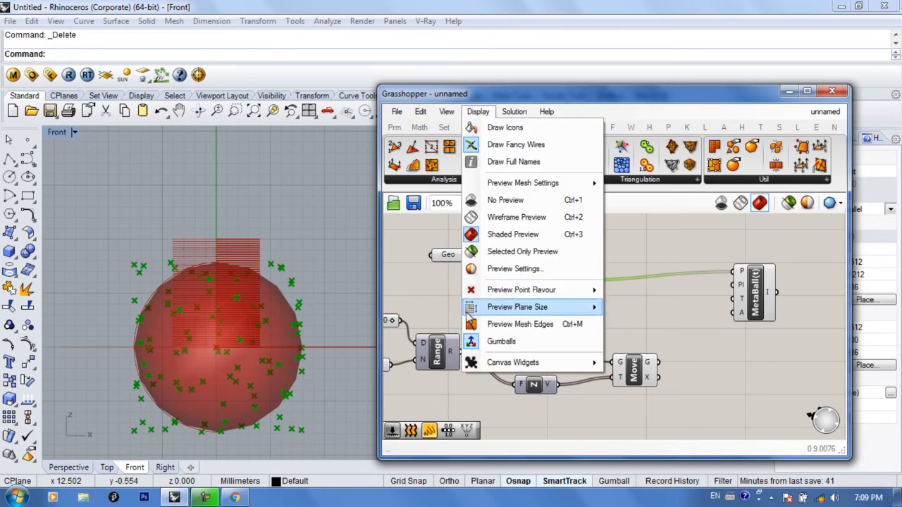
pyautogui.moveTo(511, 364)
pyautogui.click(660, 425)
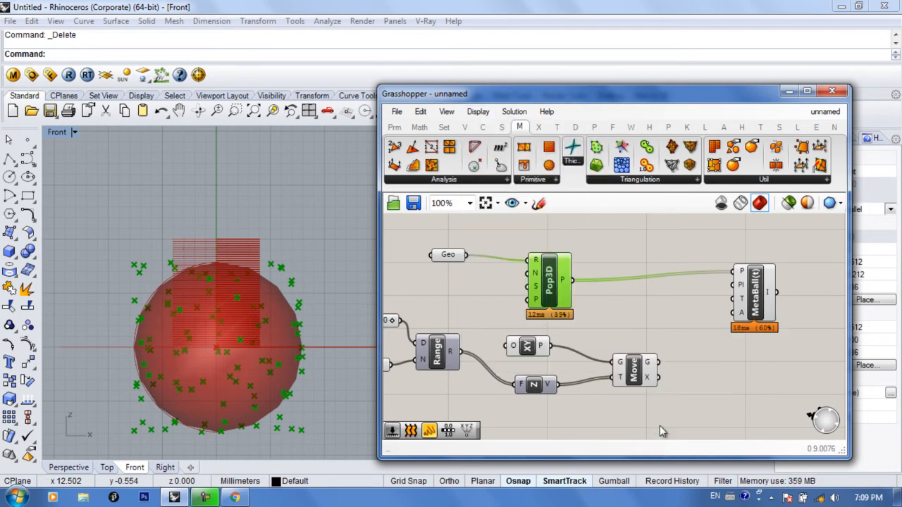
# Step: Reposition the Pop3D and MetaBall(t) components higher on the canvas, clear of the plane-generating components
pyautogui.moveTo(544, 303); pyautogui.dragTo(557, 290)
pyautogui.moveTo(755, 296); pyautogui.dragTo(752, 280)
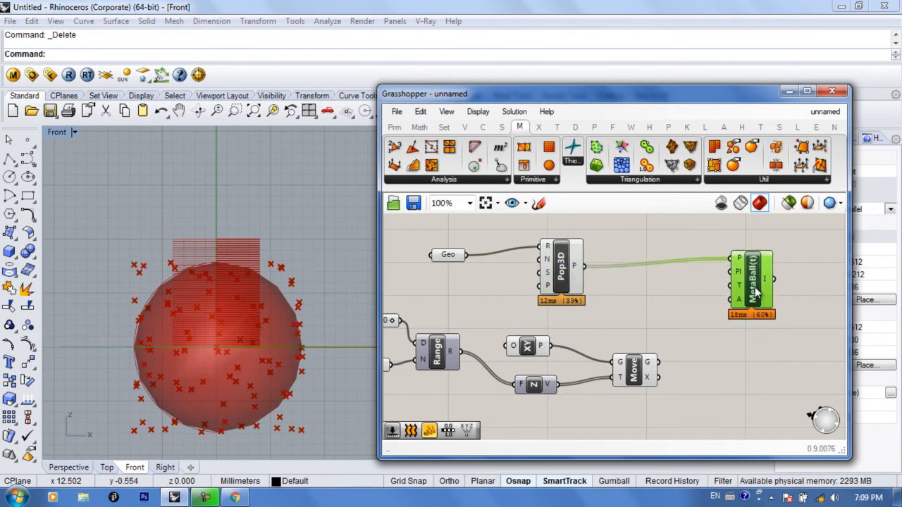
pyautogui.moveTo(655, 331); pyautogui.dragTo(675, 311, button='right')
pyautogui.moveTo(597, 262); pyautogui.dragTo(596, 293, button='right')
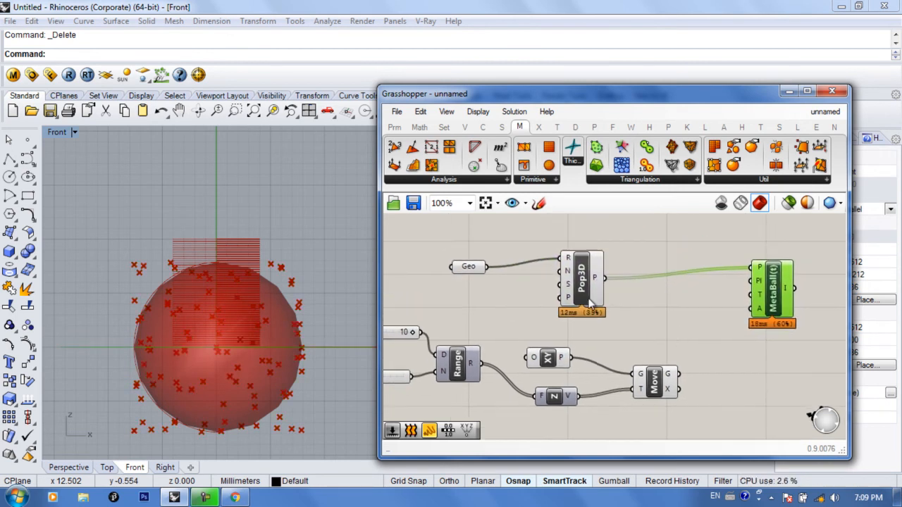
pyautogui.moveTo(655, 391); pyautogui.dragTo(703, 356, button='right')
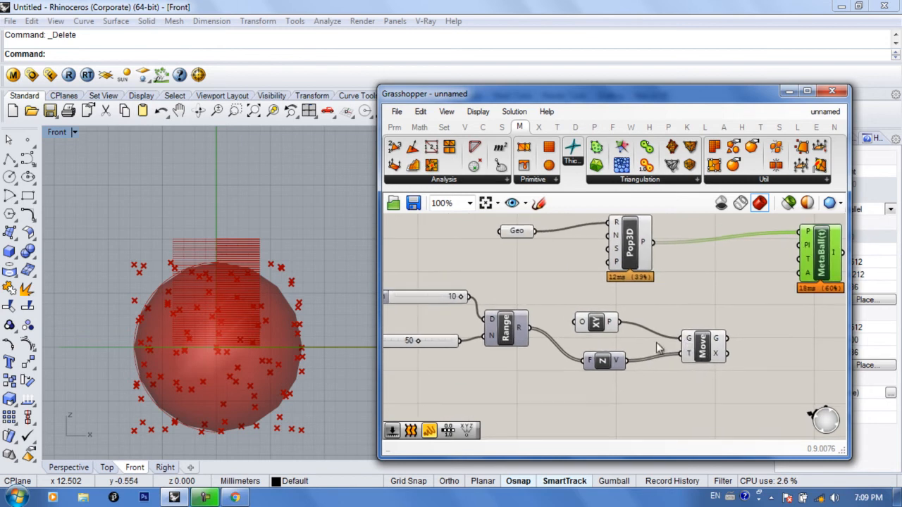
# Step: Examine the plane stack's coverage of the sphere in the Front and Perspective views
pyautogui.scroll(4, 282, 317)
pyautogui.scroll(2, 311, 290)
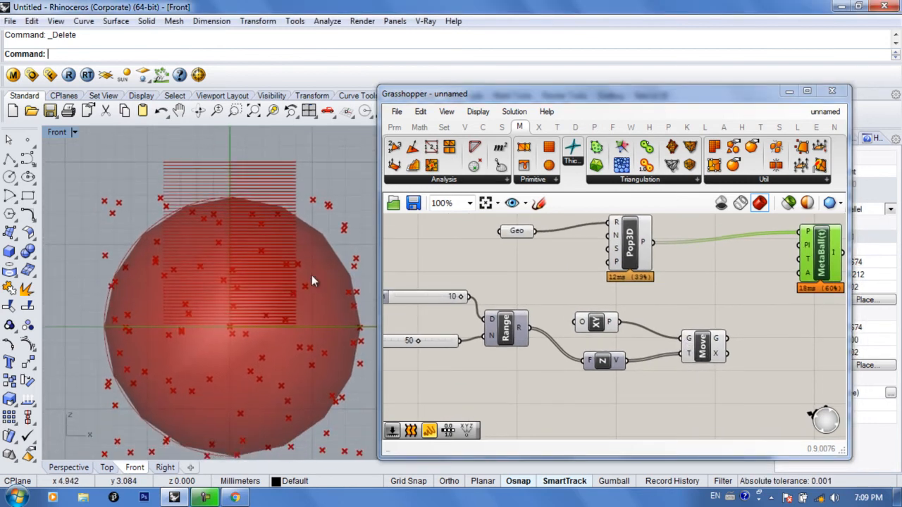
pyautogui.click(79, 468)
pyautogui.scroll(-3, 220, 347)
pyautogui.scroll(-1, 220, 346)
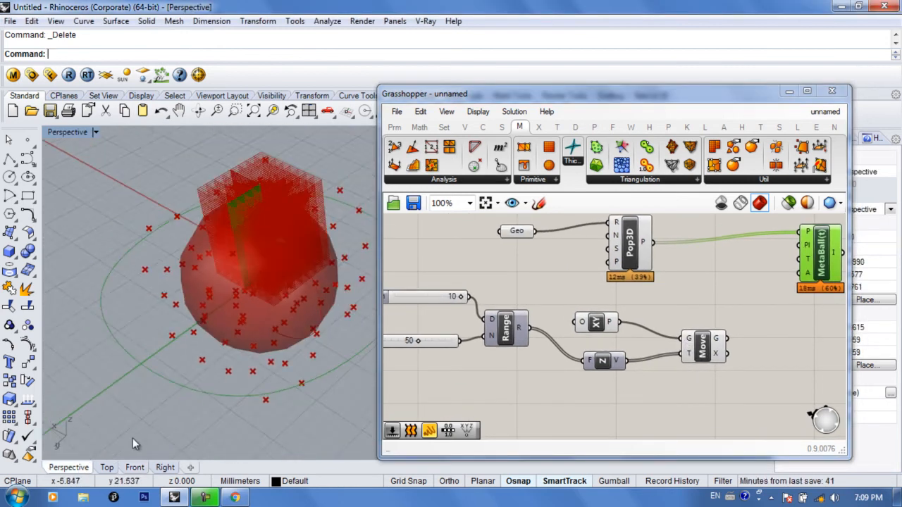
pyautogui.click(140, 466)
pyautogui.moveTo(210, 384); pyautogui.dragTo(260, 332, button='right')
pyautogui.scroll(-4, 259, 337)
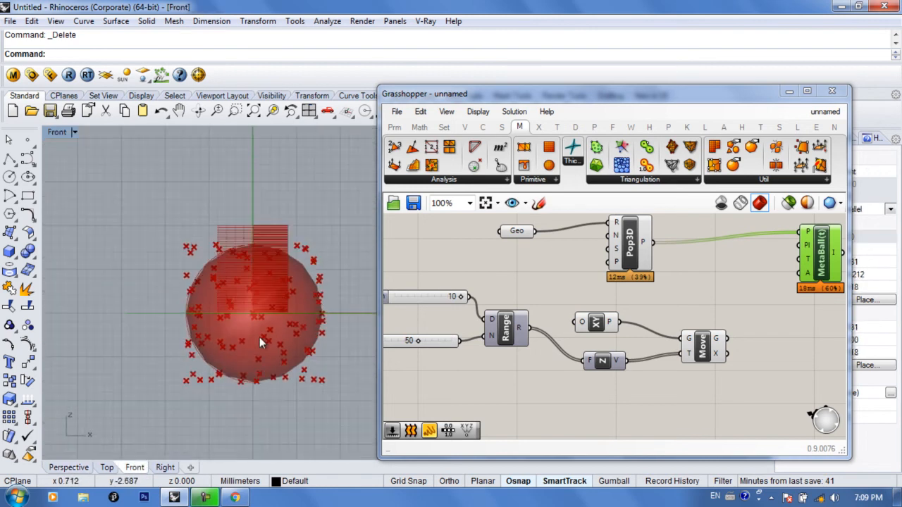
# Step: Rearrange the XY plane and Move components and duplicate the Unit Z component, keeping its connection to Range
pyautogui.moveTo(702, 346); pyautogui.dragTo(634, 342, button='right')
pyautogui.moveTo(635, 344); pyautogui.dragTo(633, 330)
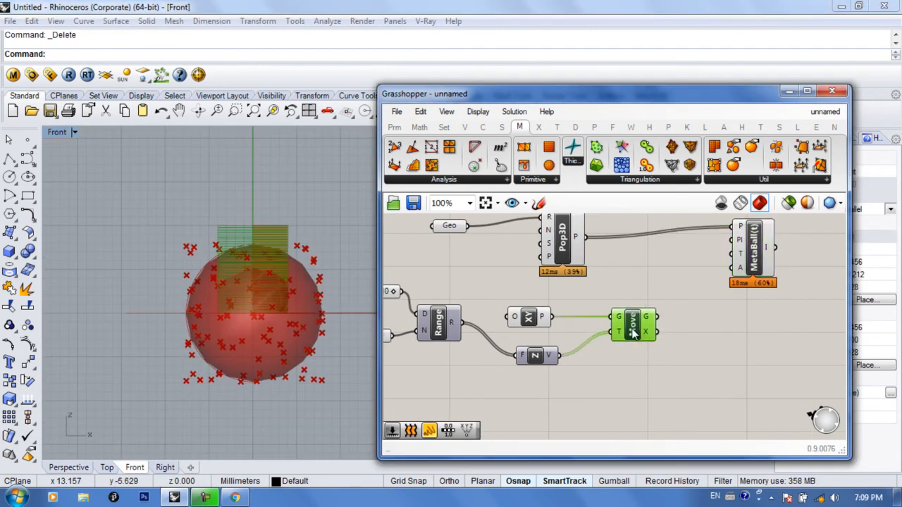
pyautogui.moveTo(538, 321); pyautogui.dragTo(544, 302)
pyautogui.moveTo(632, 334); pyautogui.dragTo(636, 329)
pyautogui.moveTo(584, 381); pyautogui.dragTo(574, 351, button='right')
pyautogui.moveTo(523, 331)
pyautogui.mouseDown()
pyautogui.moveTo(523, 318)
pyautogui.moveTo(525, 344)
pyautogui.moveTo(523, 323)
pyautogui.mouseUp()
pyautogui.scroll(1, 527, 333)
# Step: Apply the expression x*-1 to the lower Unit Z's F input and add its V output to Move's T input
pyautogui.rightClick(519, 359)
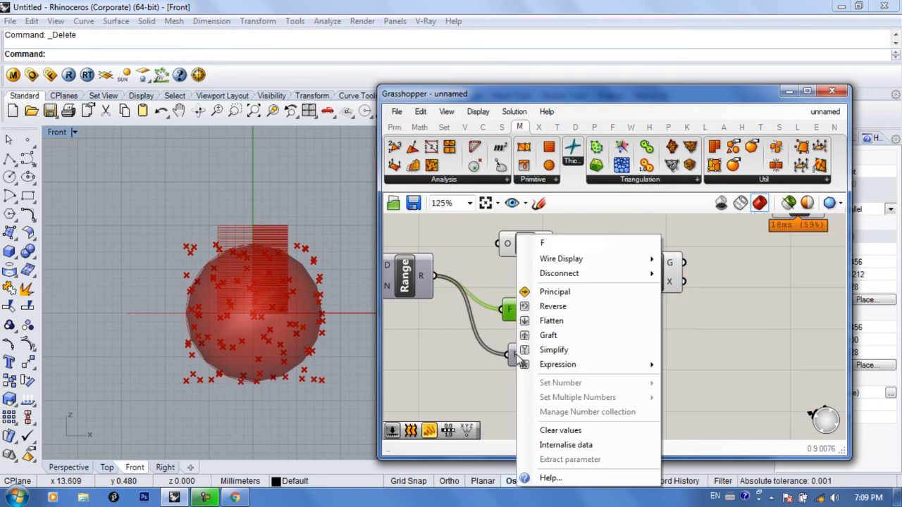
pyautogui.moveTo(550, 368)
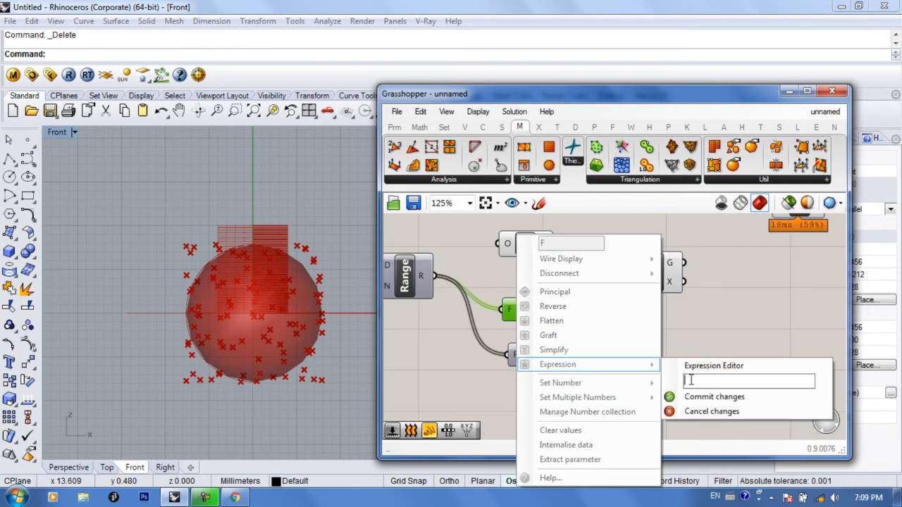
pyautogui.write('x*-1')
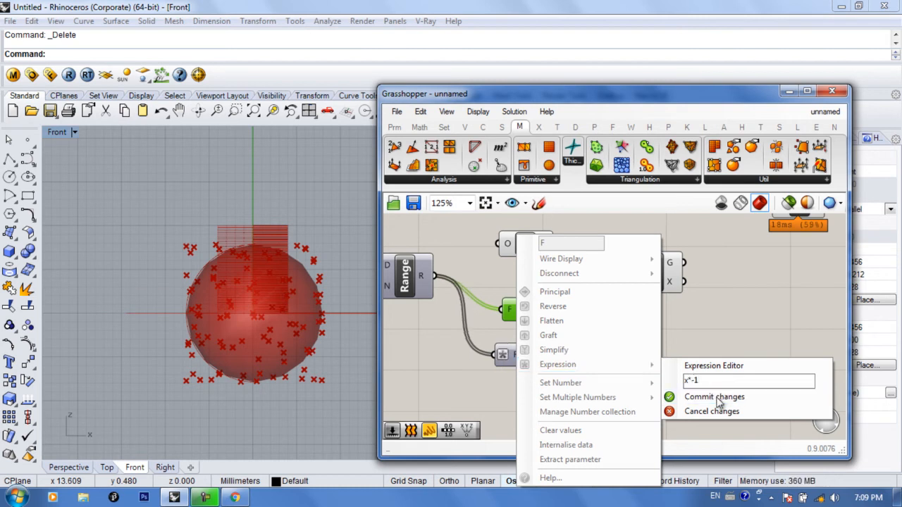
pyautogui.click(715, 396)
pyautogui.keyDown('shift'); pyautogui.moveTo(561, 355); pyautogui.dragTo(656, 279); pyautogui.keyUp('shift')
pyautogui.scroll(3, 308, 315)
pyautogui.moveTo(307, 315); pyautogui.dragTo(314, 299, button='right')
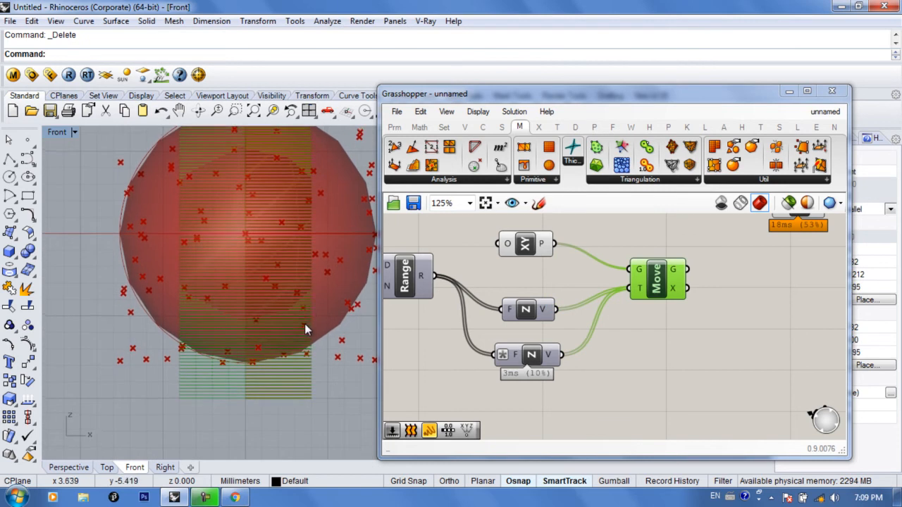
pyautogui.scroll(-2, 330, 331)
# Step: Rearrange Range's input sliders and set Domain to 9 and Steps to 55
pyautogui.moveTo(403, 314); pyautogui.dragTo(558, 311, button='right')
pyautogui.click(560, 312)
pyautogui.moveTo(470, 216); pyautogui.dragTo(439, 296)
pyautogui.moveTo(461, 233); pyautogui.dragTo(439, 308)
pyautogui.moveTo(452, 310); pyautogui.dragTo(614, 310, button='right')
pyautogui.moveTo(594, 310); pyautogui.dragTo(630, 290)
pyautogui.click(607, 315)
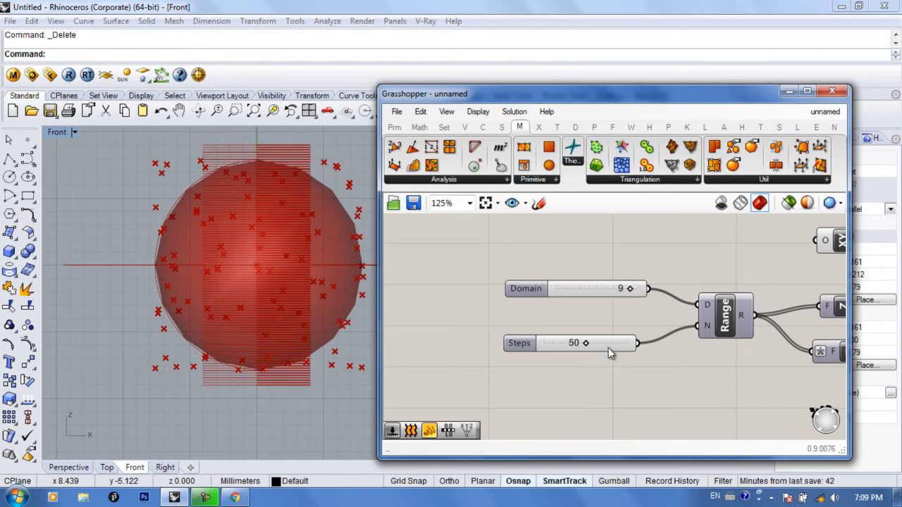
pyautogui.moveTo(585, 344); pyautogui.dragTo(594, 346)
# Step: Reposition MetaBall(t) and connect Move's G output to its Pl input to generate curves on every plane
pyautogui.click(68, 467)
pyautogui.moveTo(181, 396); pyautogui.dragTo(282, 332, button='right')
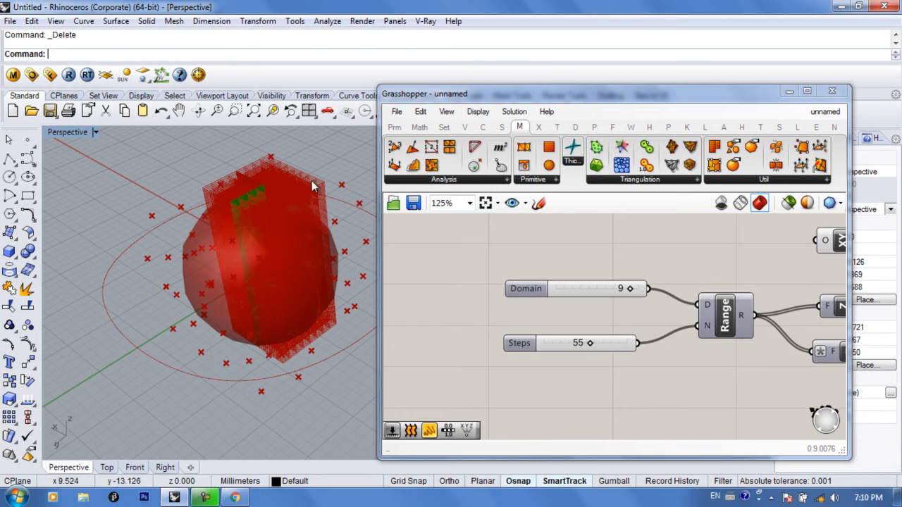
pyautogui.moveTo(294, 335); pyautogui.dragTo(233, 295, button='right')
pyautogui.moveTo(611, 300); pyautogui.dragTo(467, 298, button='right')
pyautogui.moveTo(730, 308); pyautogui.dragTo(485, 312, button='right')
pyautogui.scroll(-2, 530, 294)
pyautogui.moveTo(532, 296); pyautogui.dragTo(510, 333, button='right')
pyautogui.moveTo(624, 268); pyautogui.dragTo(646, 287)
pyautogui.moveTo(561, 321); pyautogui.dragTo(625, 272)
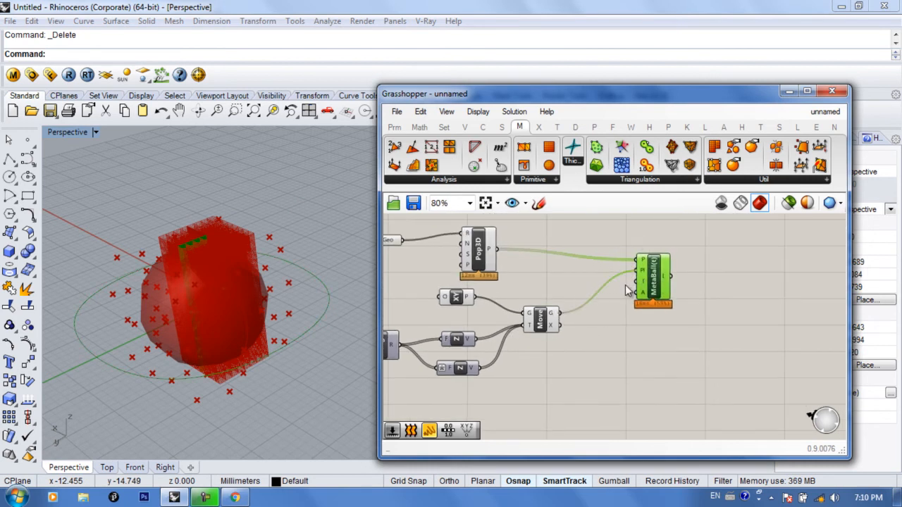
pyautogui.moveTo(302, 302); pyautogui.dragTo(242, 180, button='right')
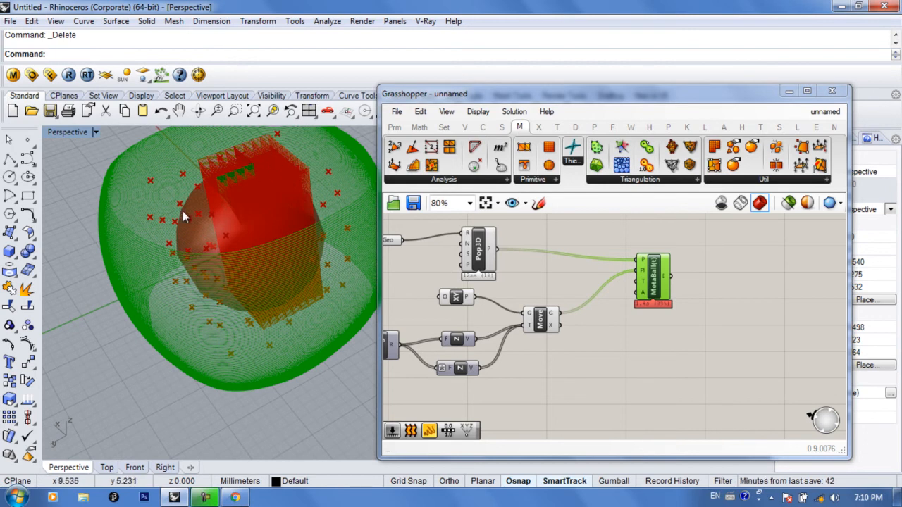
# Step: Turn off the Move component's preview and shift MetaBall(t) farther from it to make room for inputs
pyautogui.moveTo(617, 267); pyautogui.dragTo(760, 257, button='right')
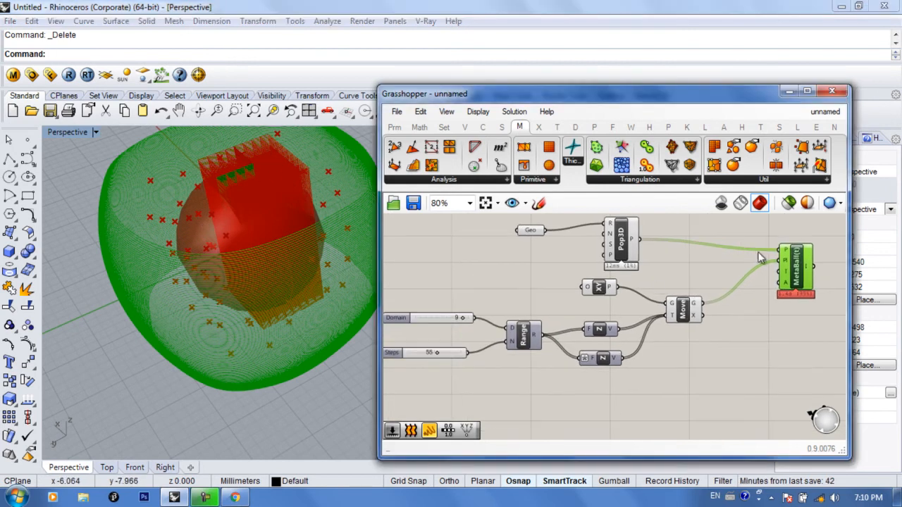
pyautogui.moveTo(616, 290); pyautogui.dragTo(567, 277, button='right')
pyautogui.click(633, 304)
pyautogui.middleClick(633, 303)
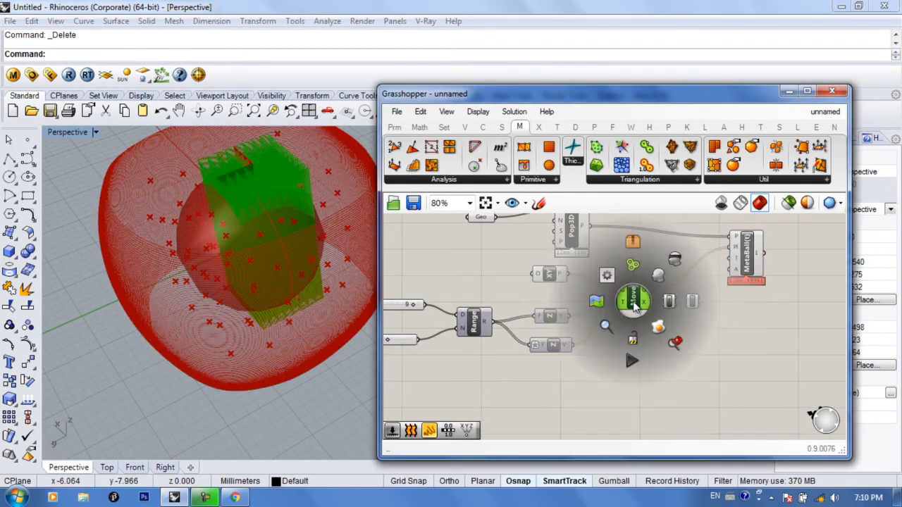
pyautogui.click(673, 264)
pyautogui.moveTo(735, 281); pyautogui.dragTo(707, 312, button='right')
pyautogui.moveTo(711, 292); pyautogui.dragTo(772, 291)
pyautogui.moveTo(285, 289); pyautogui.dragTo(281, 331, button='right')
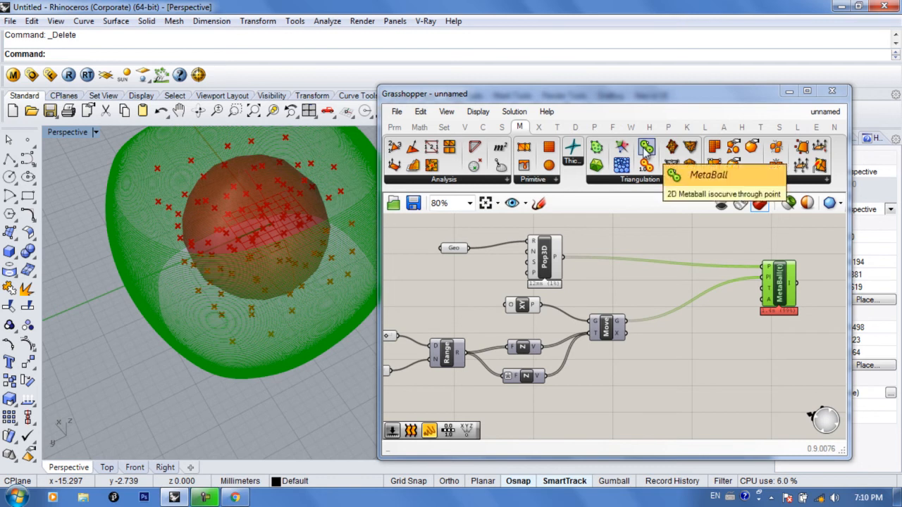
# Step: Add a number slider set to 1.00 and connect it to MetaBall(t)'s T input
pyautogui.scroll(3, 783, 293)
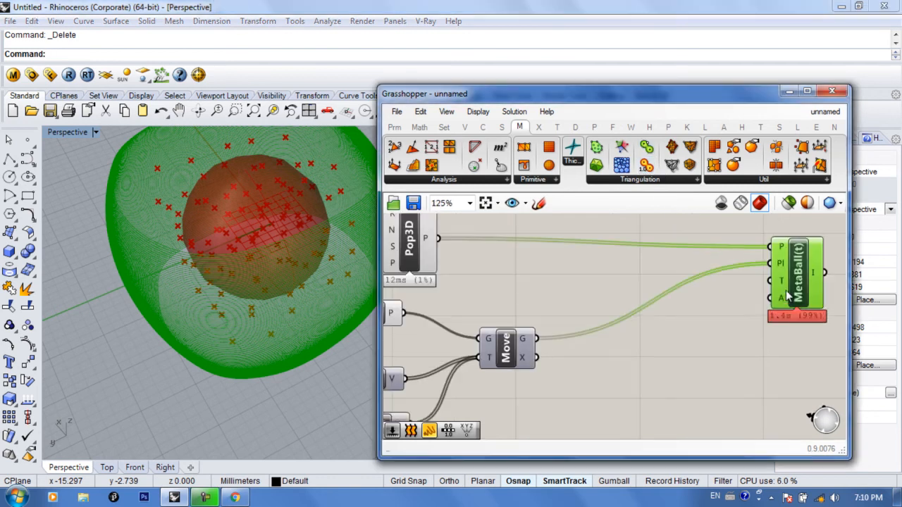
pyautogui.doubleClick(721, 324)
pyautogui.write('1.00')
pyautogui.press('Return')
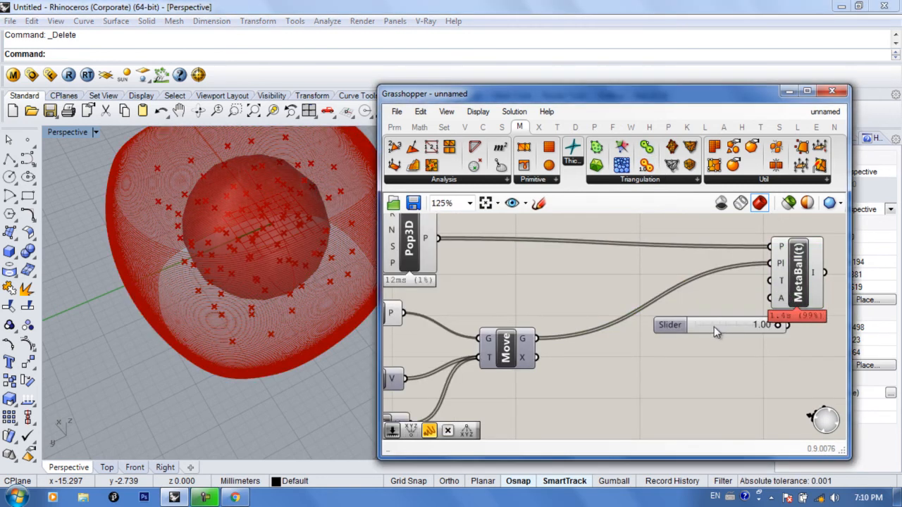
pyautogui.moveTo(716, 324); pyautogui.dragTo(768, 282)
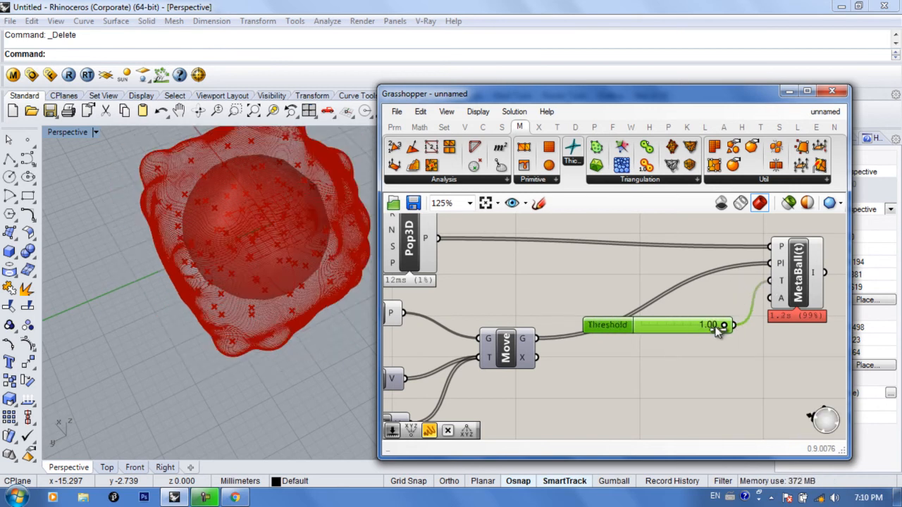
# Step: Try a Threshold of 0.94 and move MetaBall(t) farther away from the slider
pyautogui.moveTo(688, 326); pyautogui.dragTo(688, 326)
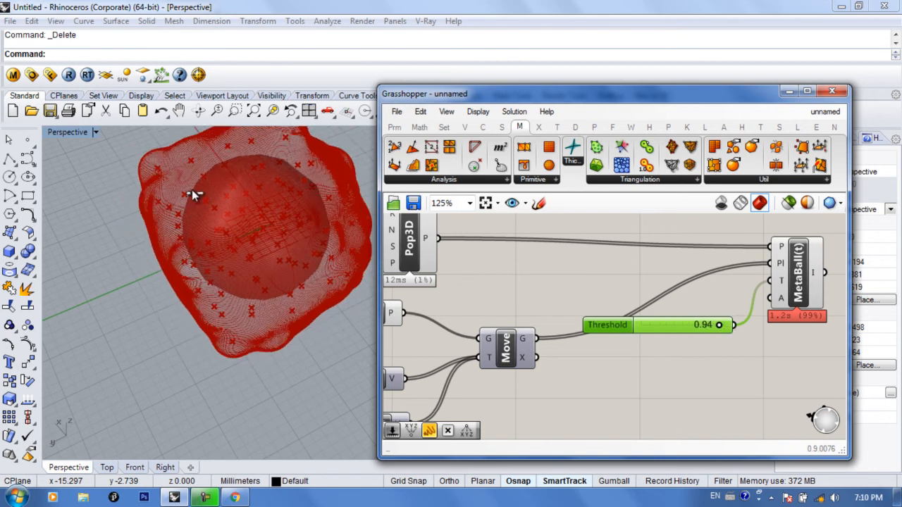
pyautogui.moveTo(230, 284); pyautogui.dragTo(235, 283, button='right')
pyautogui.moveTo(758, 351); pyautogui.dragTo(624, 353, button='right')
pyautogui.moveTo(692, 292); pyautogui.dragTo(806, 292)
# Step: Add a number slider set to 5.00 and connect it to MetaBall(t)'s T input in place of the 1.00 slider
pyautogui.doubleClick(620, 341)
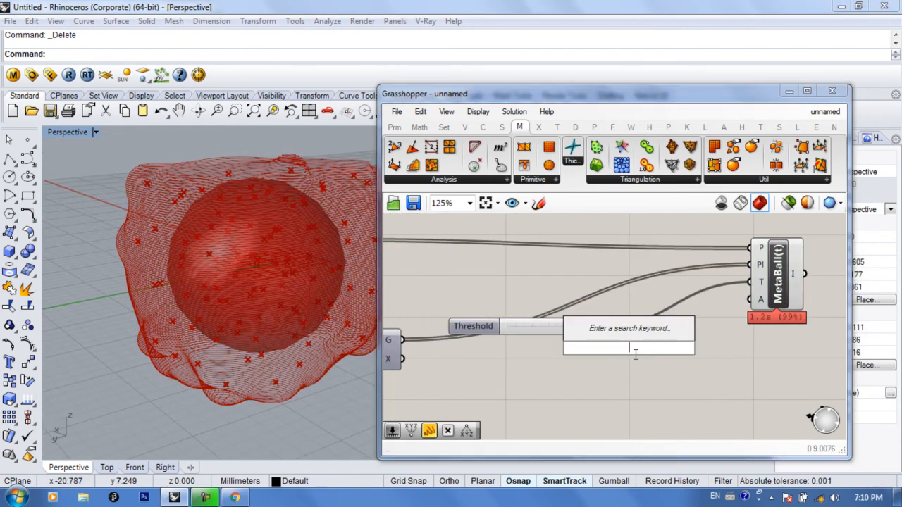
pyautogui.write('2.')
pyautogui.press('BackSpace')
pyautogui.press('BackSpace')
pyautogui.write('5')
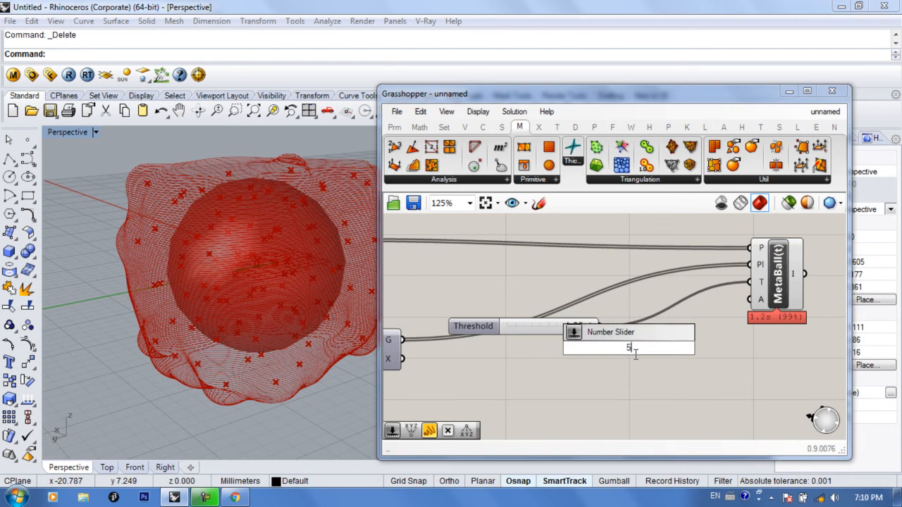
pyautogui.write('.00')
pyautogui.press('Return')
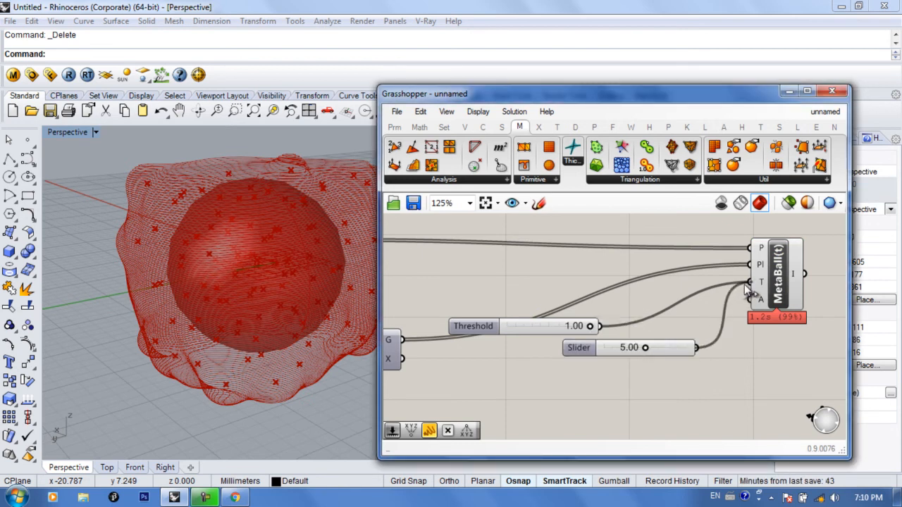
pyautogui.moveTo(744, 296); pyautogui.dragTo(746, 295)
pyautogui.scroll(5, 297, 306)
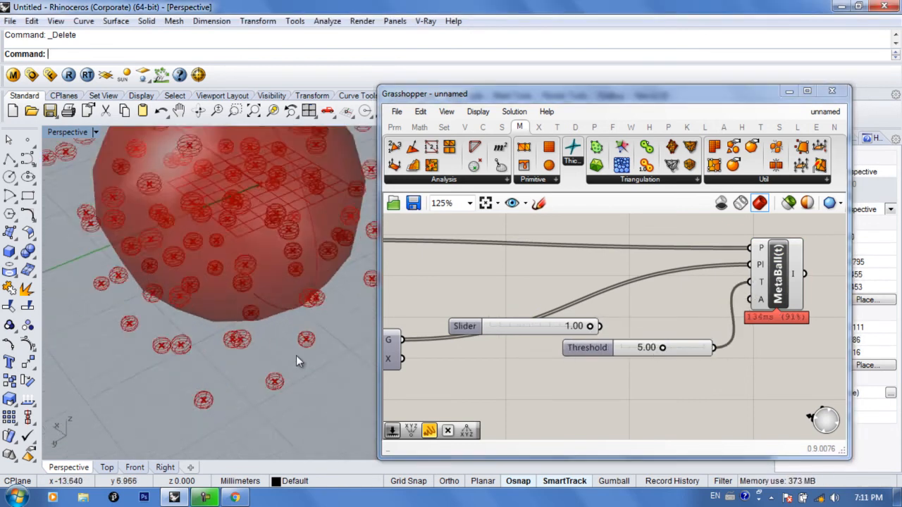
pyautogui.scroll(5, 312, 304)
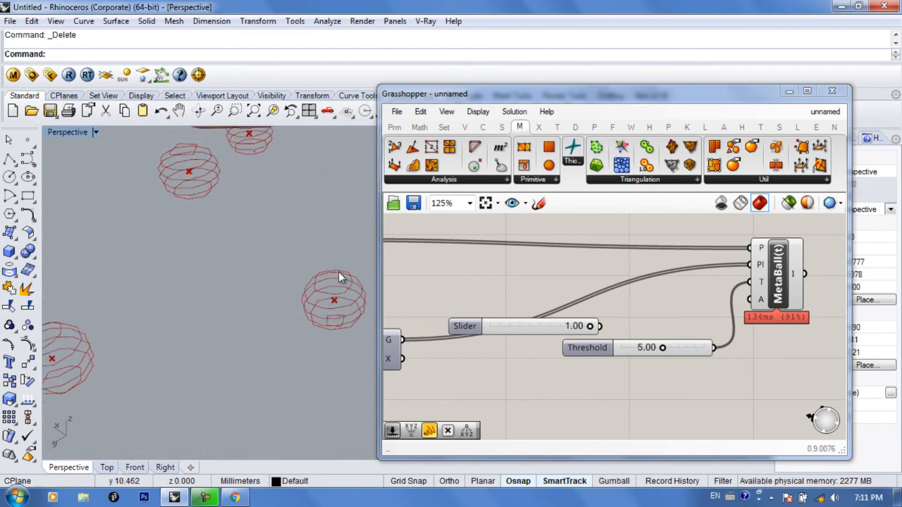
# Step: Try Threshold values of 0.04, 1.16 and 1.80 to compare how the metaball curves merge
pyautogui.scroll(-6, 293, 324)
pyautogui.moveTo(292, 324); pyautogui.dragTo(234, 321, button='right')
pyautogui.scroll(4, 191, 307)
pyautogui.scroll(-8, 174, 347)
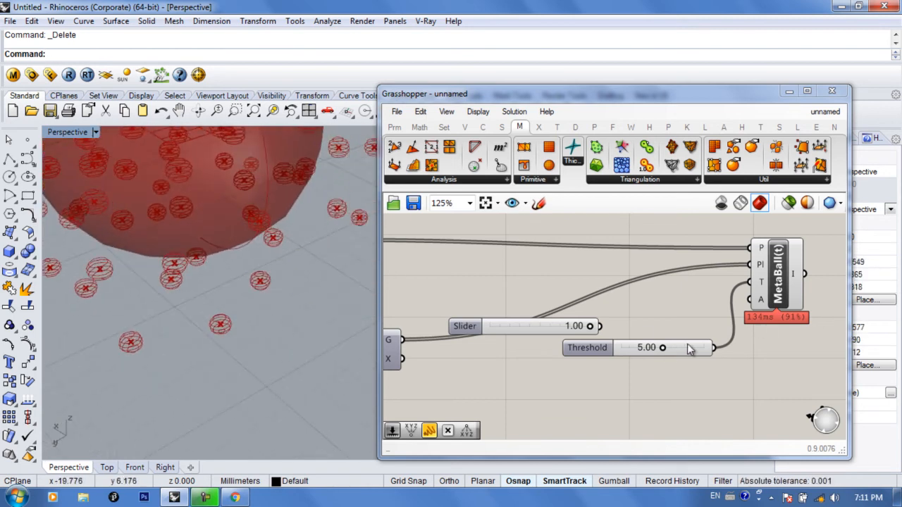
pyautogui.moveTo(663, 351); pyautogui.dragTo(625, 354)
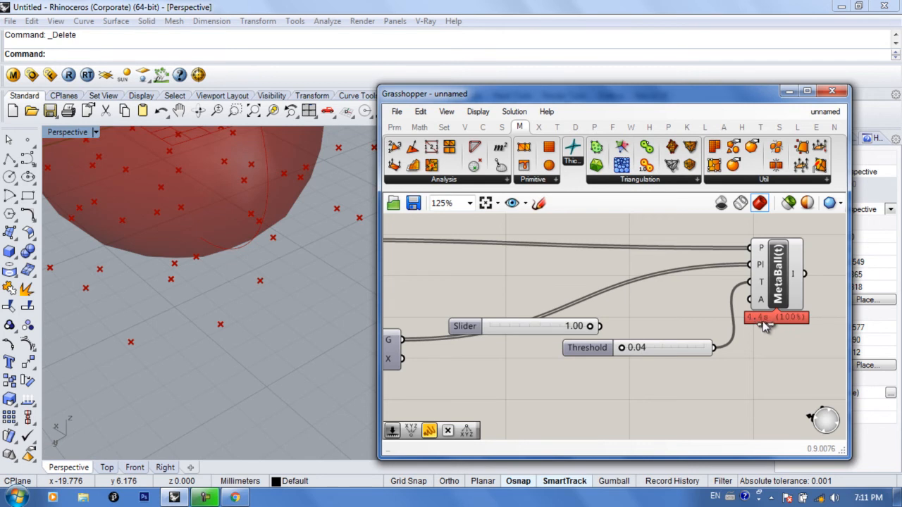
pyautogui.moveTo(625, 350); pyautogui.dragTo(648, 349)
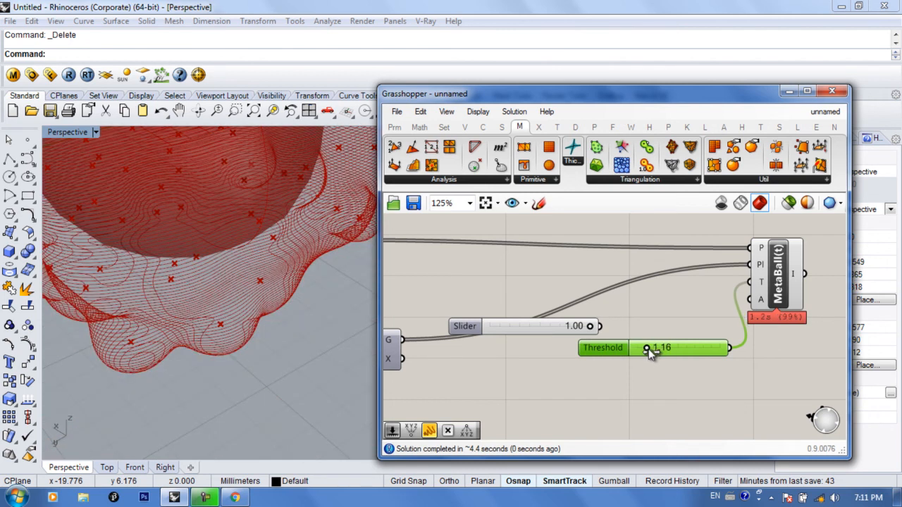
pyautogui.moveTo(656, 348); pyautogui.dragTo(652, 349)
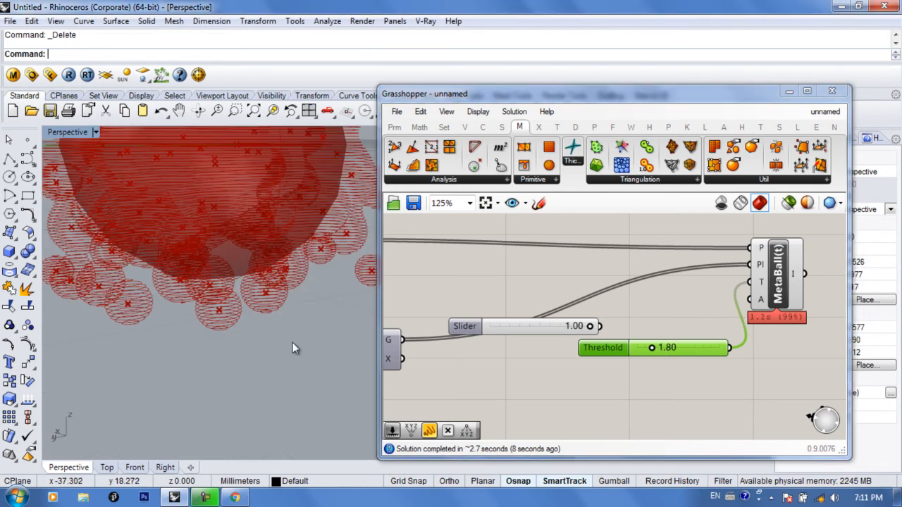
# Step: Inspect the metaball curves around the sphere and set the Threshold slider to 1.32
pyautogui.scroll(-8, 299, 349)
pyautogui.scroll(4, 294, 315)
pyautogui.moveTo(295, 314); pyautogui.dragTo(315, 345, button='right')
pyautogui.scroll(4, 316, 345)
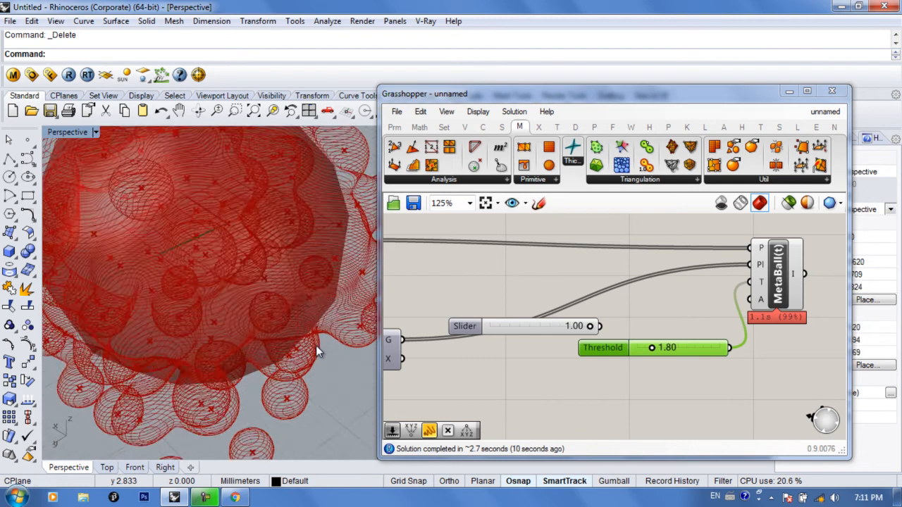
pyautogui.scroll(-6, 316, 345)
pyautogui.scroll(6, 305, 307)
pyautogui.scroll(-5, 308, 310)
pyautogui.moveTo(307, 310); pyautogui.dragTo(328, 297, button='right')
pyautogui.moveTo(682, 325); pyautogui.dragTo(700, 337, button='right')
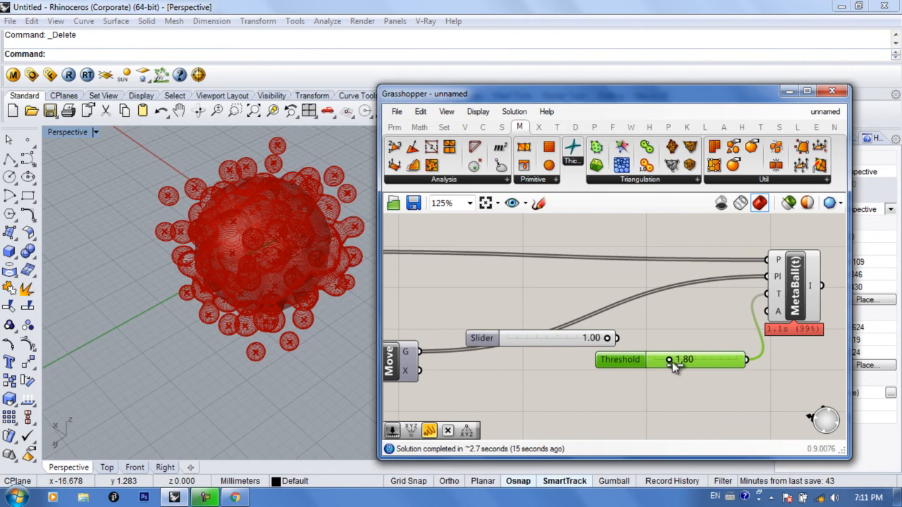
pyautogui.moveTo(673, 362); pyautogui.dragTo(667, 366)
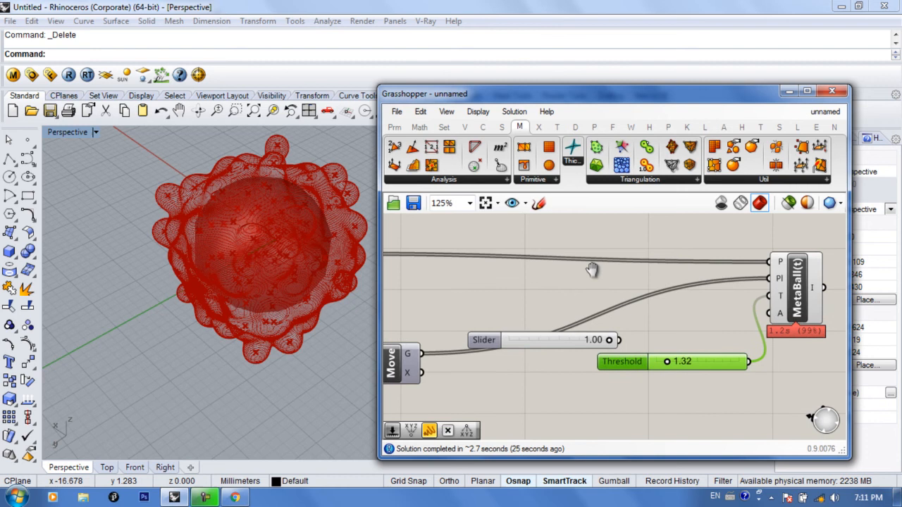
# Step: Turn off the preview of the Geo parameter that holds the sphere
pyautogui.moveTo(592, 269); pyautogui.dragTo(730, 316, button='right')
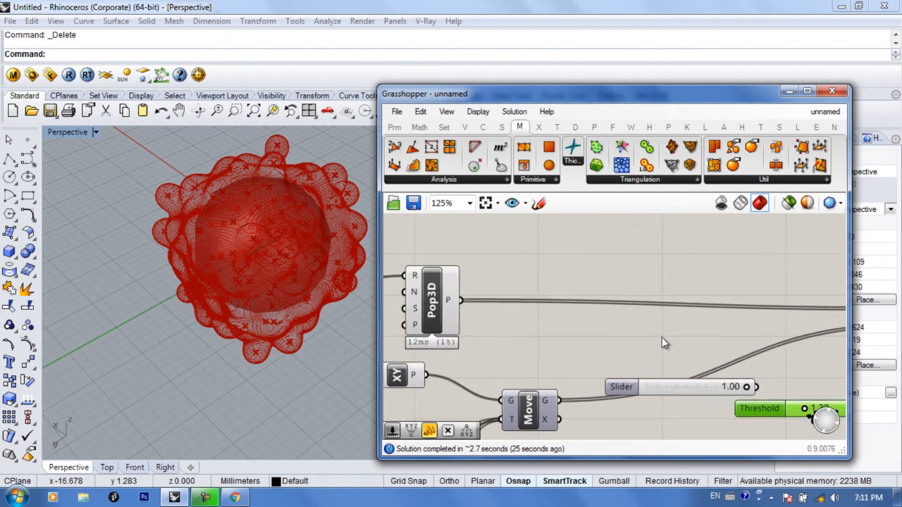
pyautogui.scroll(-2, 698, 336)
pyautogui.moveTo(475, 332); pyautogui.dragTo(614, 332, button='right')
pyautogui.scroll(3, 614, 332)
pyautogui.click(553, 279)
pyautogui.middleClick(554, 279)
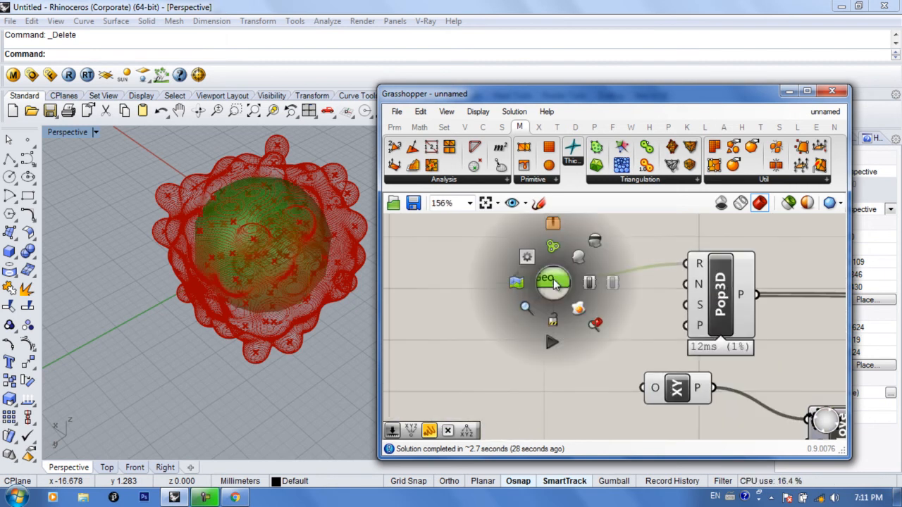
pyautogui.click(580, 255)
# Step: Examine the stacked metaball curves in the Perspective viewport from several angles and distances
pyautogui.moveTo(268, 291)
pyautogui.mouseDown(button='right')
pyautogui.moveTo(274, 209)
pyautogui.moveTo(285, 290)
pyautogui.moveTo(270, 300)
pyautogui.mouseUp(button='right')
pyautogui.scroll(5, 286, 290)
pyautogui.scroll(-5, 270, 300)
pyautogui.scroll(3, 276, 314)
pyautogui.moveTo(645, 311); pyautogui.dragTo(630, 269, button='right')
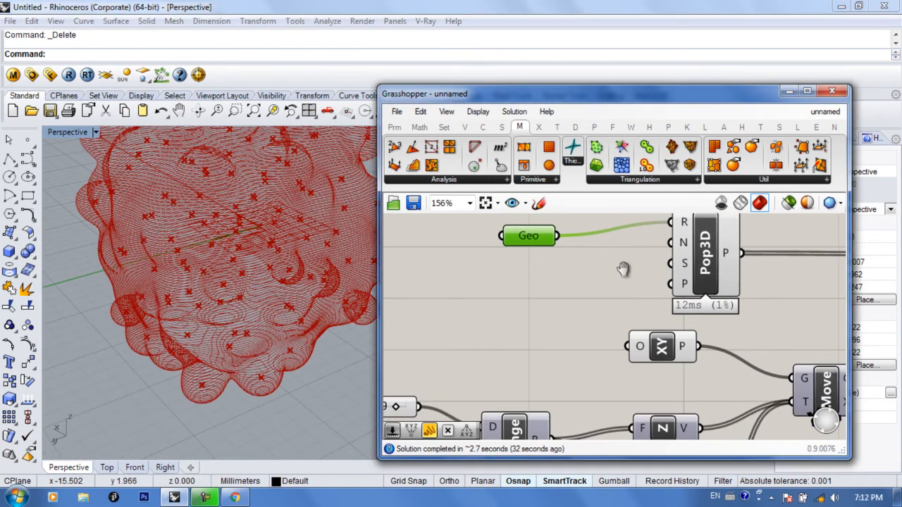
pyautogui.rightClick(688, 267)
pyautogui.click(610, 313)
pyautogui.moveTo(208, 247); pyautogui.dragTo(268, 299, button='right')
pyautogui.scroll(-9, 217, 307)
pyautogui.scroll(5, 229, 287)
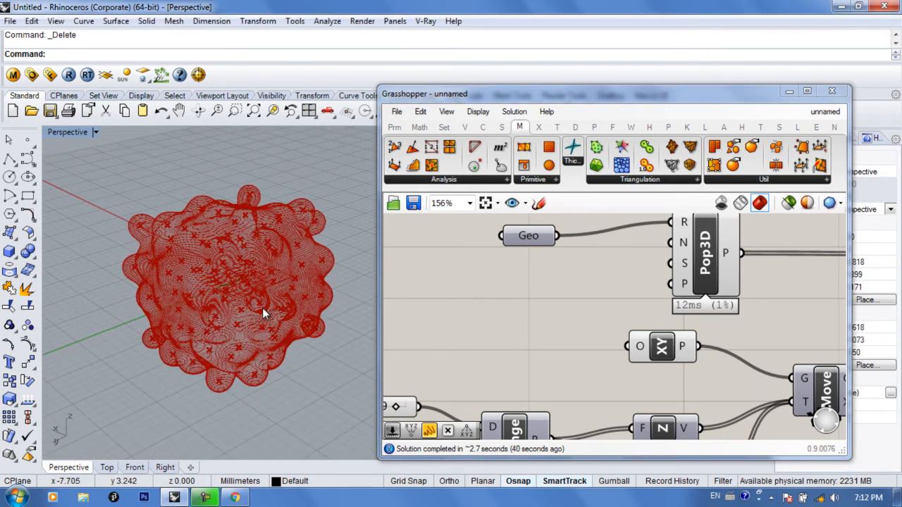
pyautogui.scroll(-2, 262, 311)
pyautogui.scroll(4, 224, 203)
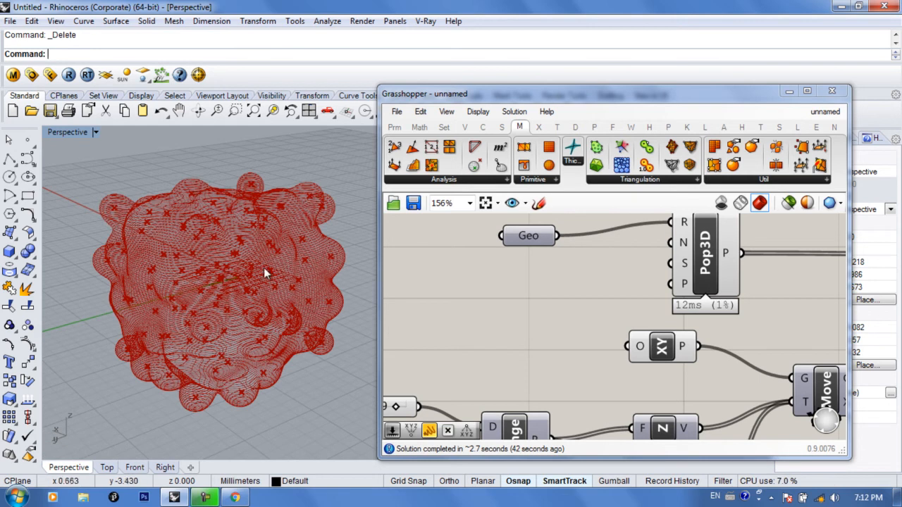
# Step: Add a MetaBall component to the canvas just below MetaBall(t)
pyautogui.moveTo(636, 296); pyautogui.dragTo(571, 296, button='right')
pyautogui.scroll(-2, 572, 300)
pyautogui.moveTo(698, 303); pyautogui.dragTo(369, 299, button='right')
pyautogui.moveTo(680, 303); pyautogui.dragTo(680, 291)
pyautogui.moveTo(624, 169); pyautogui.dragTo(700, 374)
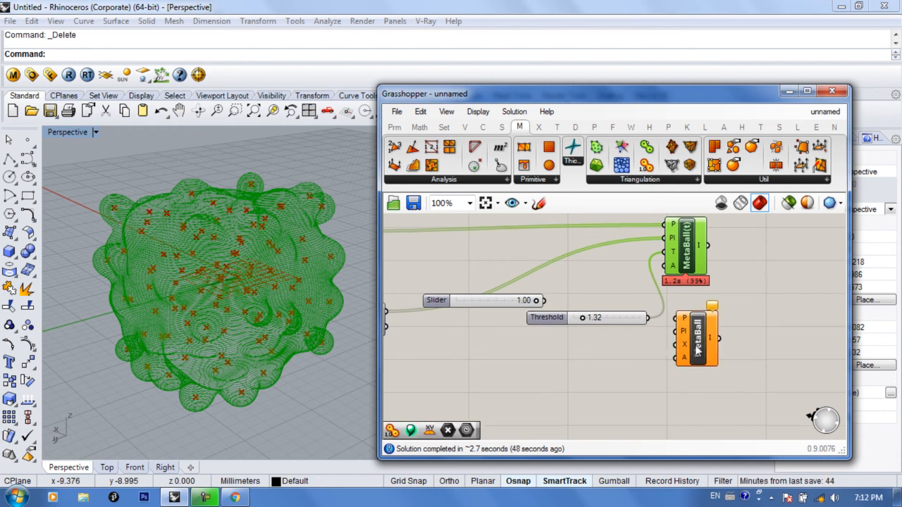
pyautogui.moveTo(701, 342); pyautogui.dragTo(665, 341)
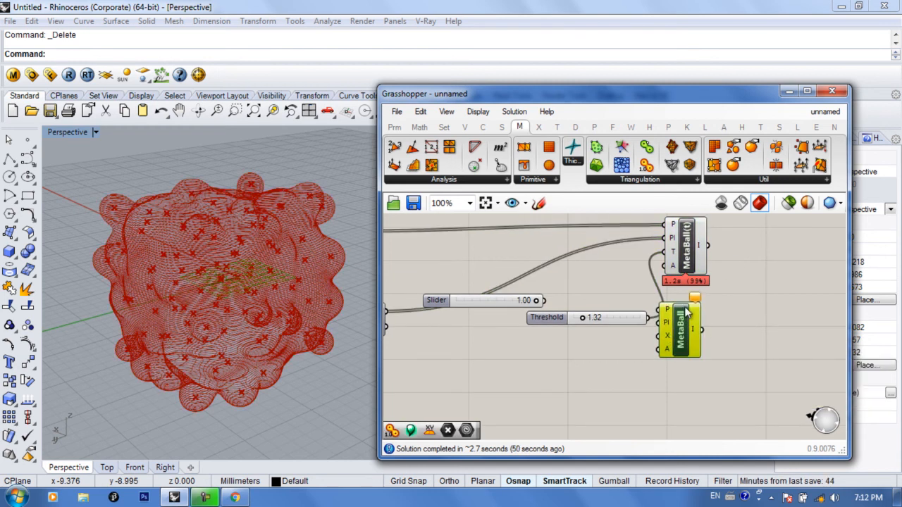
# Step: Reposition MetaBall and MetaBall(t) so both sit clear of the Threshold slider
pyautogui.moveTo(678, 322); pyautogui.dragTo(699, 329, button='right')
pyautogui.moveTo(698, 329); pyautogui.dragTo(712, 336)
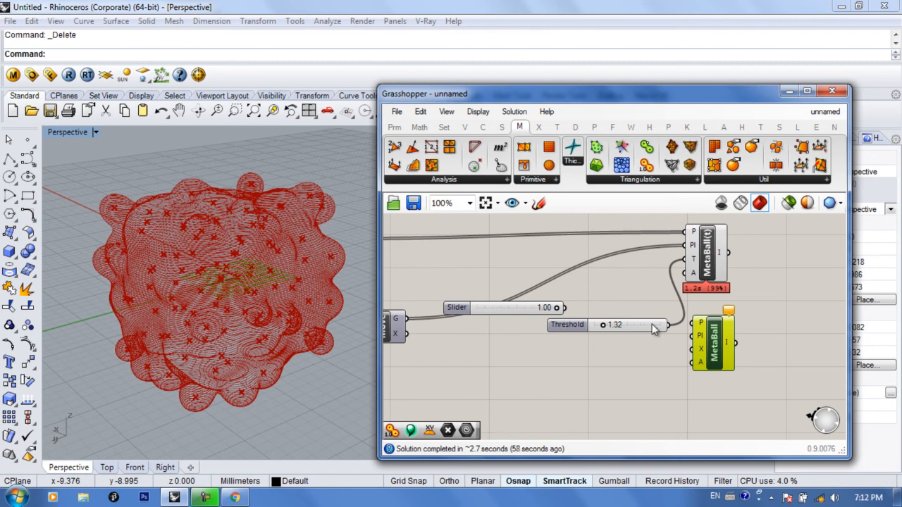
pyautogui.moveTo(640, 312); pyautogui.dragTo(613, 292, button='right')
pyautogui.moveTo(669, 255); pyautogui.dragTo(712, 264)
pyautogui.moveTo(612, 294); pyautogui.dragTo(690, 332, button='right')
pyautogui.scroll(-2, 682, 277)
pyautogui.scroll(2, 676, 323)
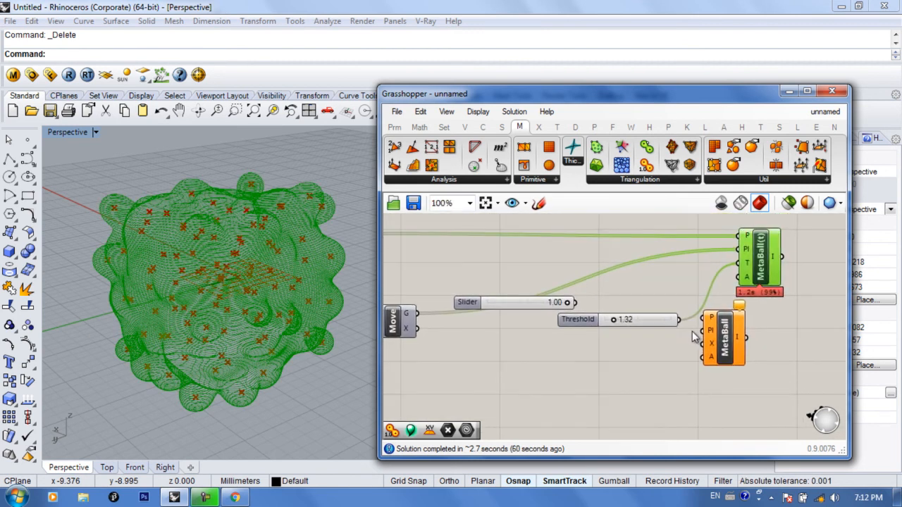
pyautogui.scroll(-1, 686, 335)
# Step: Delete the Threshold slider and the unused 1.00 slider
pyautogui.click(658, 318)
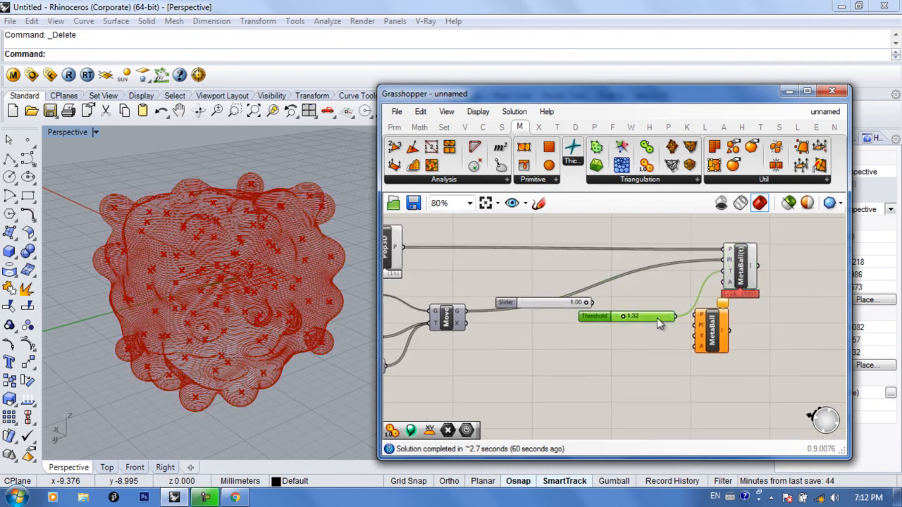
pyautogui.press('Delete')
pyautogui.moveTo(600, 314)
pyautogui.mouseDown(button='right')
pyautogui.moveTo(608, 326)
pyautogui.moveTo(616, 318)
pyautogui.mouseUp(button='right')
pyautogui.moveTo(605, 334); pyautogui.dragTo(599, 377)
pyautogui.press('Delete')
# Step: Move MetaBall into open canvas space and connect Pop3D's P output to its P input
pyautogui.moveTo(607, 344); pyautogui.dragTo(655, 342, button='right')
pyautogui.moveTo(793, 358); pyautogui.dragTo(685, 315)
pyautogui.moveTo(483, 277); pyautogui.dragTo(668, 301)
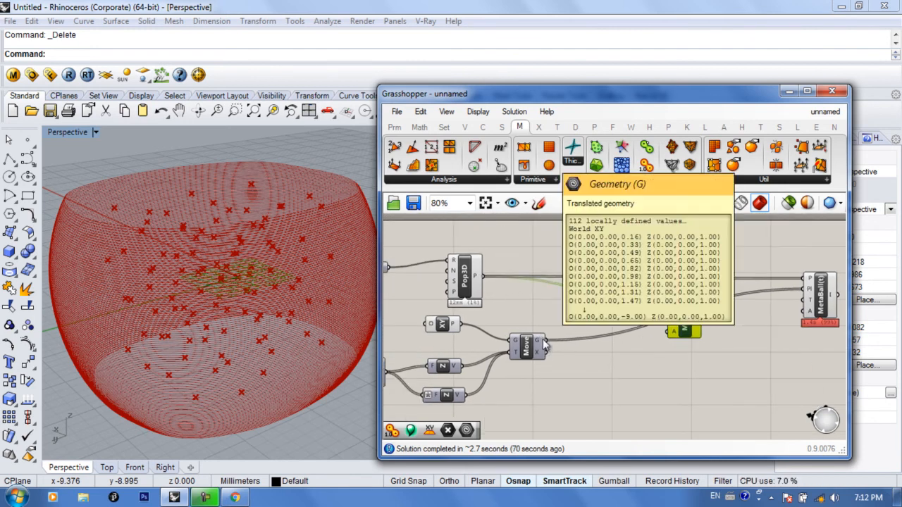
# Step: Delete MetaBall(t), shift MetaBall farther from Move, and connect Move's G output to MetaBall's Pl input
pyautogui.click(812, 299)
pyautogui.press('Delete')
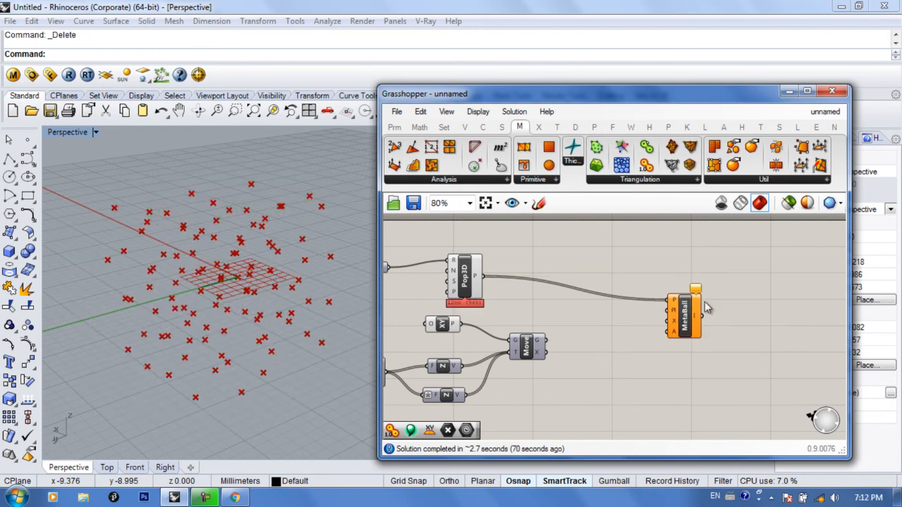
pyautogui.moveTo(552, 342); pyautogui.dragTo(730, 315)
pyautogui.scroll(3, 219, 320)
pyautogui.scroll(-4, 218, 326)
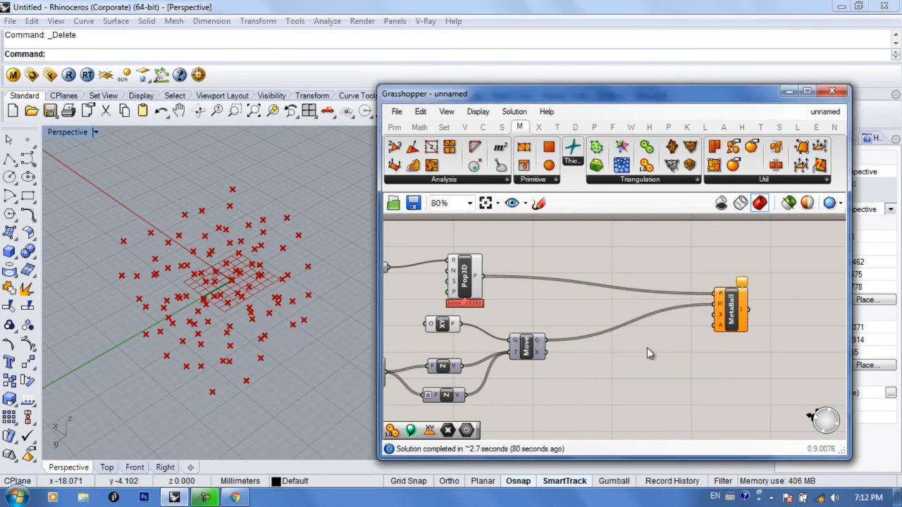
# Step: Add a Point parameter between the Move and MetaBall components
pyautogui.doubleClick(647, 348)
pyautogui.write('pop')
pyautogui.press('BackSpace')
pyautogui.press('BackSpace')
pyautogui.write('t')
pyautogui.press('Return')
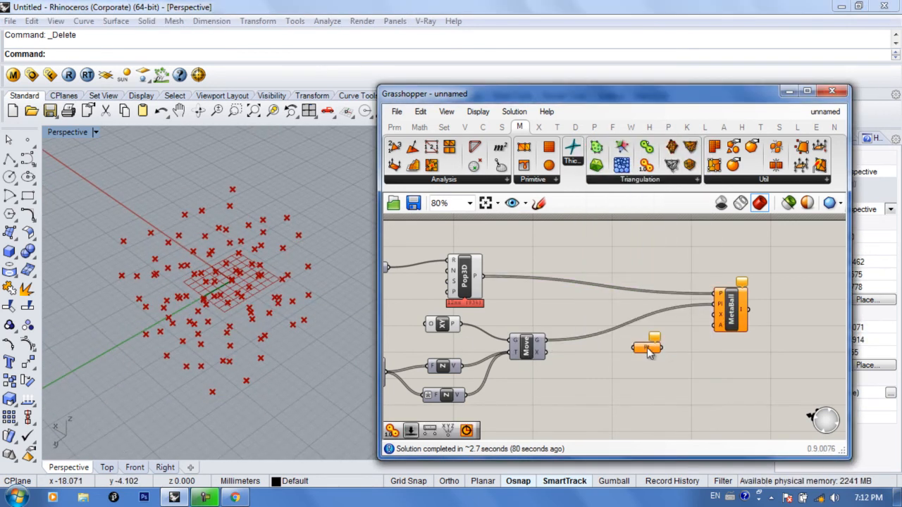
# Step: Assign six points to the Point parameter, placed in a rough ring around the origin in the Top viewport
pyautogui.rightClick(654, 349)
pyautogui.click(706, 382)
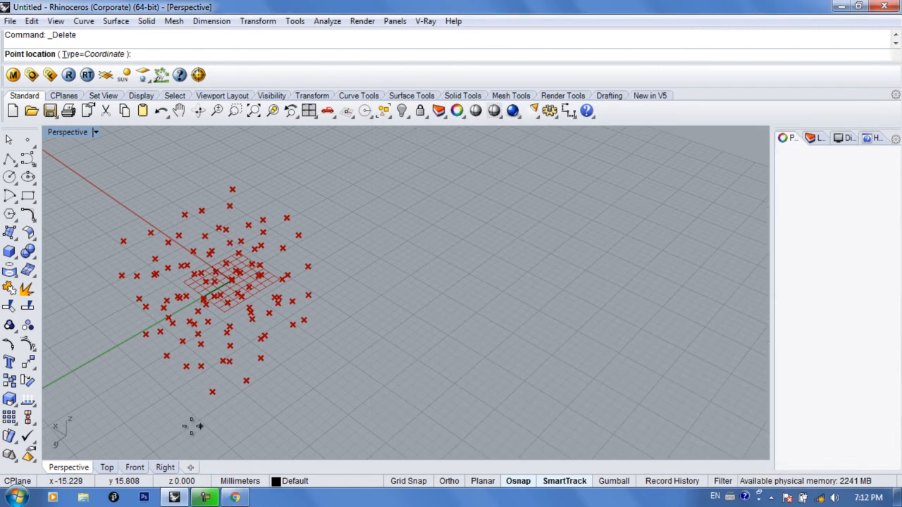
pyautogui.click(106, 467)
pyautogui.scroll(-1, 359, 329)
pyautogui.scroll(3, 363, 303)
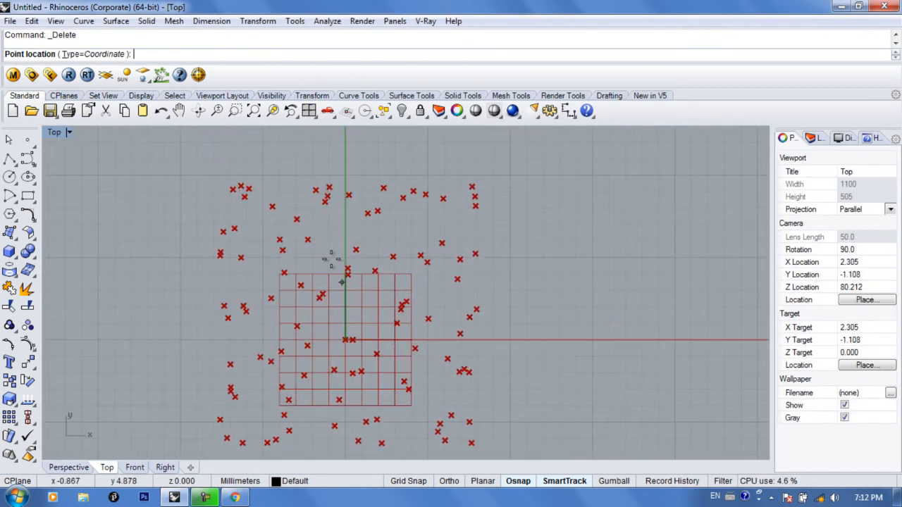
pyautogui.click(343, 237)
pyautogui.click(246, 291)
pyautogui.click(297, 386)
pyautogui.click(410, 387)
pyautogui.click(443, 323)
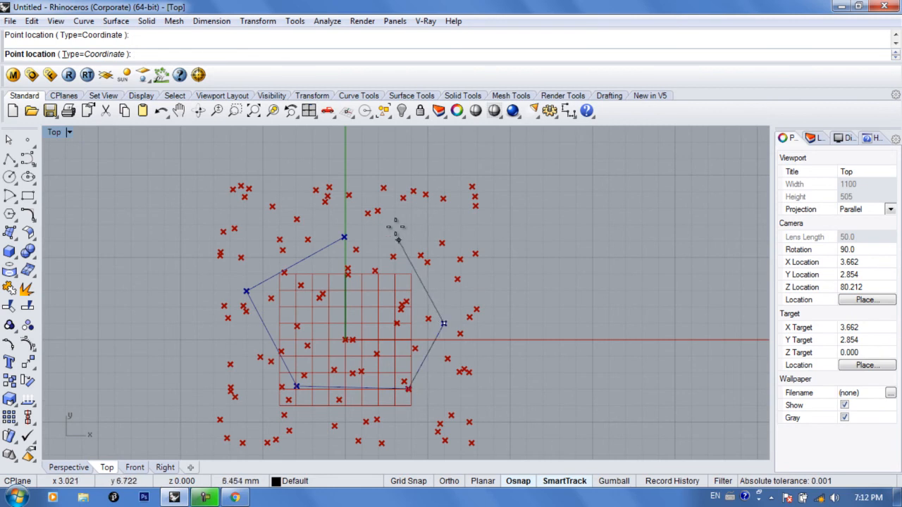
pyautogui.click(395, 228)
pyautogui.rightClick(396, 228)
# Step: In the Front viewport, raise two of the Pt points above the base plane, the one near the Z axis by about 3.4 mm
pyautogui.click(133, 467)
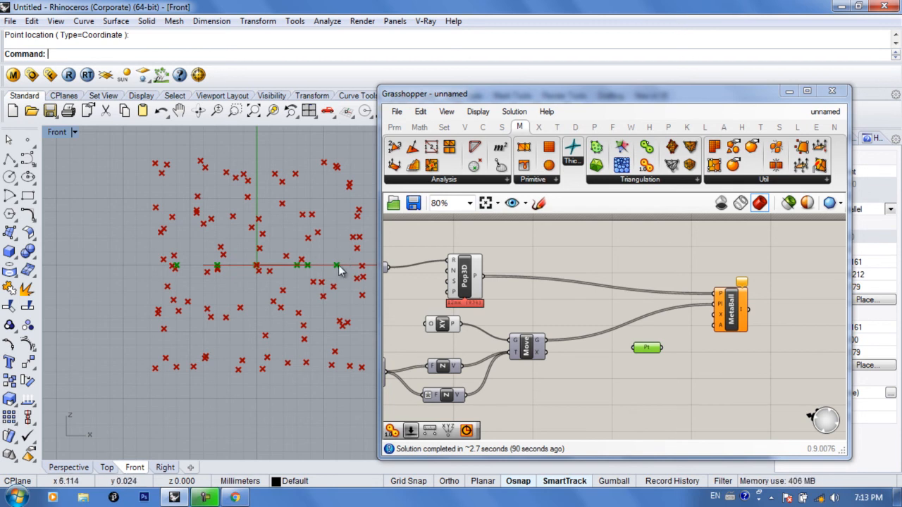
pyautogui.click(666, 365)
pyautogui.moveTo(666, 366); pyautogui.dragTo(629, 369, button='right')
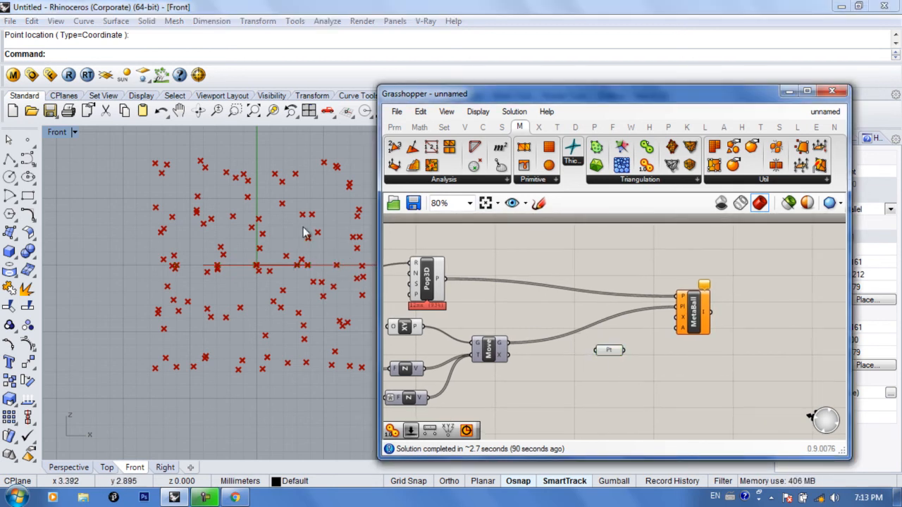
pyautogui.click(308, 265)
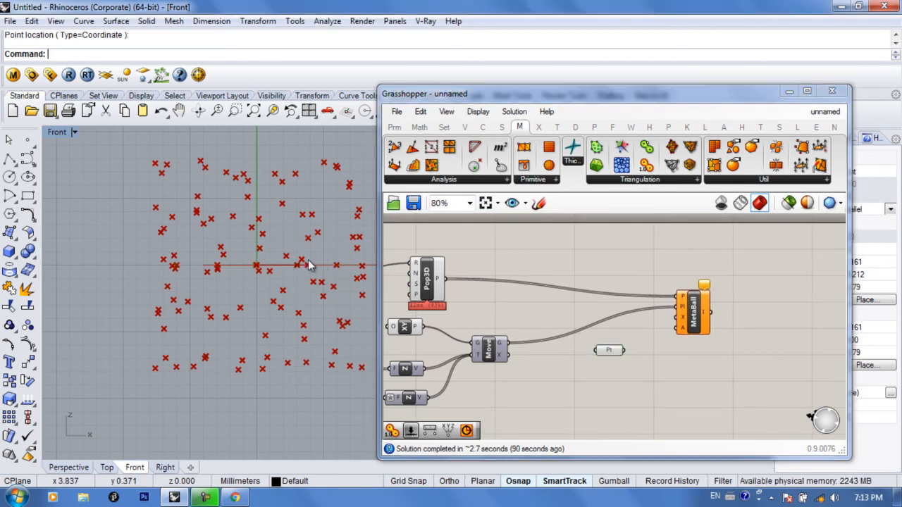
pyautogui.scroll(4, 277, 262)
pyautogui.click(610, 356)
pyautogui.moveTo(608, 352); pyautogui.dragTo(611, 343)
pyautogui.moveTo(325, 292); pyautogui.dragTo(324, 213)
pyautogui.moveTo(255, 293); pyautogui.dragTo(287, 315, button='right')
pyautogui.moveTo(259, 312); pyautogui.dragTo(259, 208)
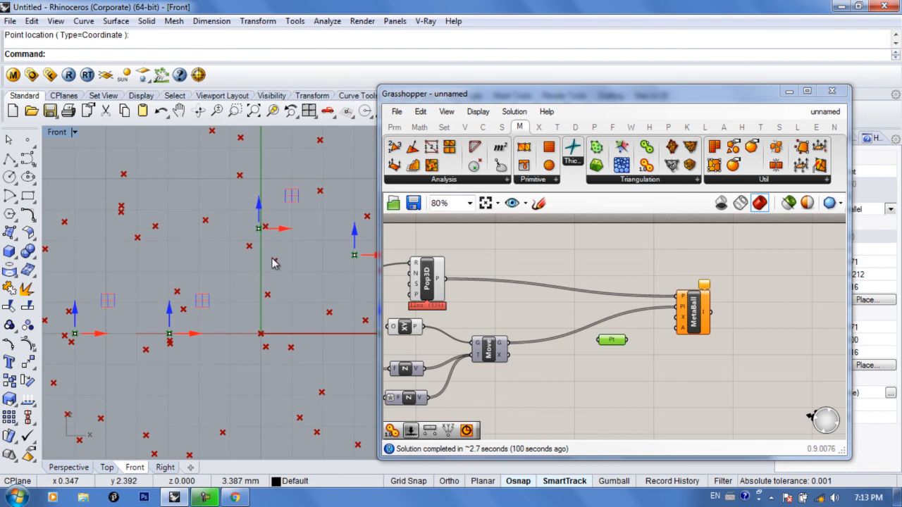
# Step: Lower two other Pt points below the base plane in the Front viewport, by about 2.6 mm and 2.7 mm
pyautogui.moveTo(272, 244); pyautogui.dragTo(316, 261, button='right')
pyautogui.moveTo(214, 333); pyautogui.dragTo(214, 413)
pyautogui.moveTo(225, 417); pyautogui.dragTo(241, 318, button='right')
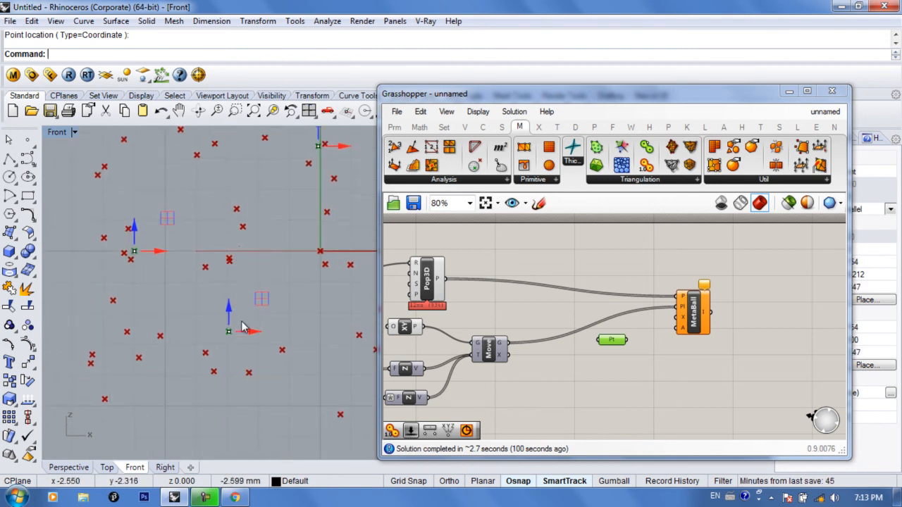
pyautogui.scroll(-4, 241, 318)
pyautogui.moveTo(354, 298); pyautogui.dragTo(229, 317, button='right')
pyautogui.moveTo(289, 285); pyautogui.dragTo(289, 340)
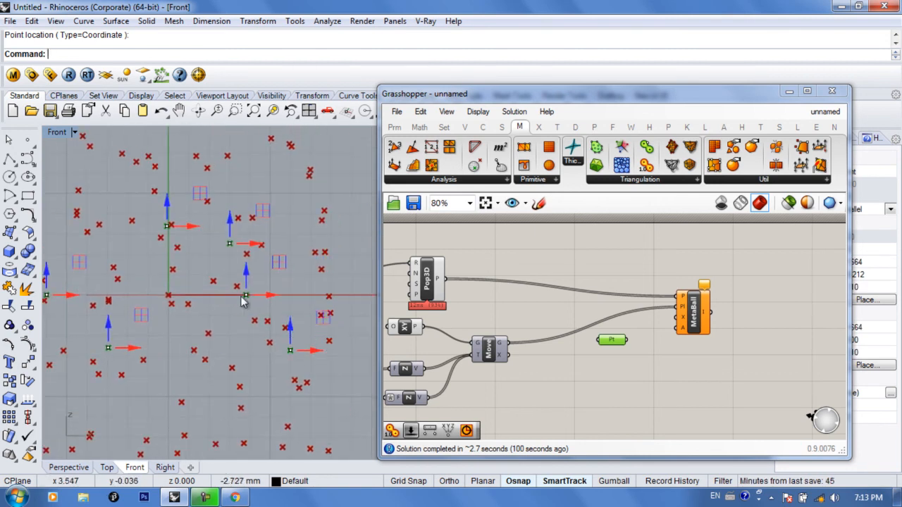
pyautogui.moveTo(289, 340); pyautogui.dragTo(349, 322, button='right')
pyautogui.click(596, 358)
pyautogui.rightClick(596, 356)
pyautogui.click(310, 354)
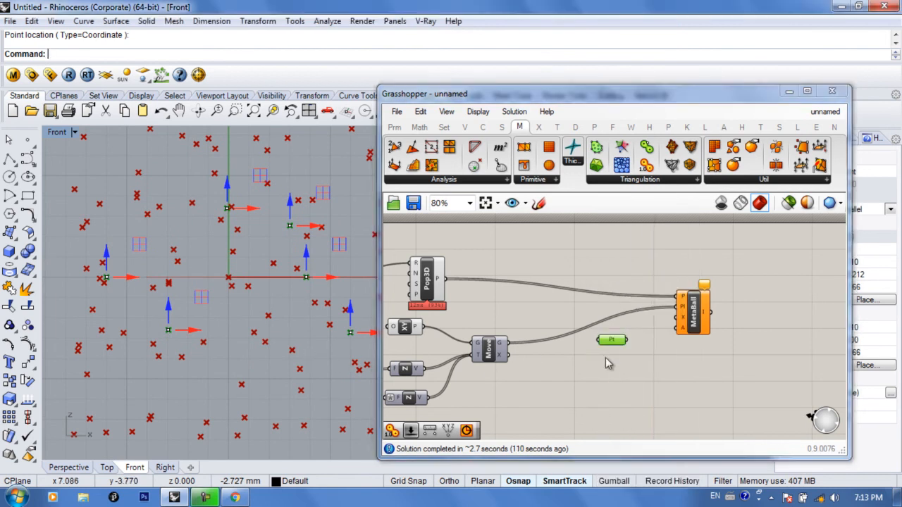
# Step: Connect the Pt parameter to MetaBall's X input, move MetaBall farther away, and check the curves in the Perspective viewport
pyautogui.moveTo(528, 358); pyautogui.dragTo(498, 360, button='right')
pyautogui.moveTo(596, 342); pyautogui.dragTo(640, 322)
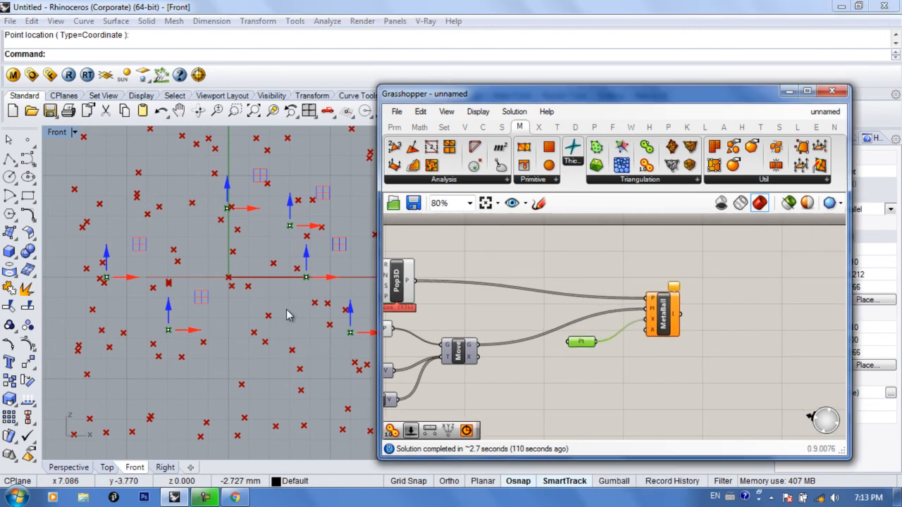
pyautogui.click(68, 467)
pyautogui.scroll(5, 282, 282)
pyautogui.scroll(-5, 262, 344)
pyautogui.moveTo(656, 325); pyautogui.dragTo(694, 300)
pyautogui.scroll(6, 282, 289)
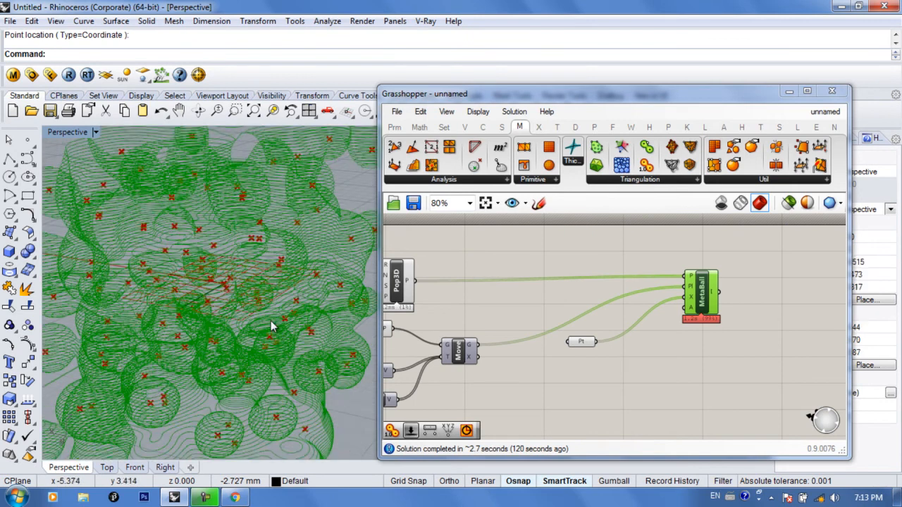
pyautogui.scroll(-5, 271, 325)
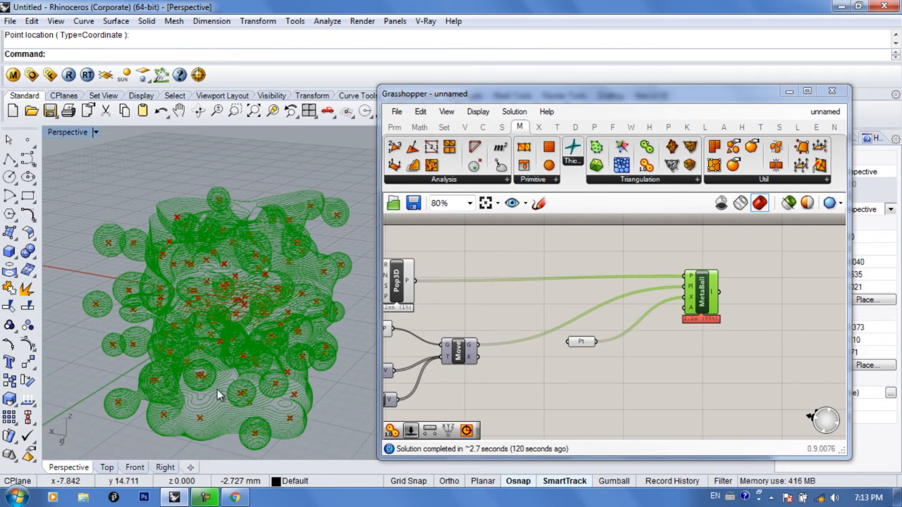
# Step: In the Front viewport, raise the base-level Pt point on the positive X side above the others, and return to Perspective
pyautogui.click(135, 468)
pyautogui.click(579, 344)
pyautogui.moveTo(227, 321); pyautogui.dragTo(178, 349, button='right')
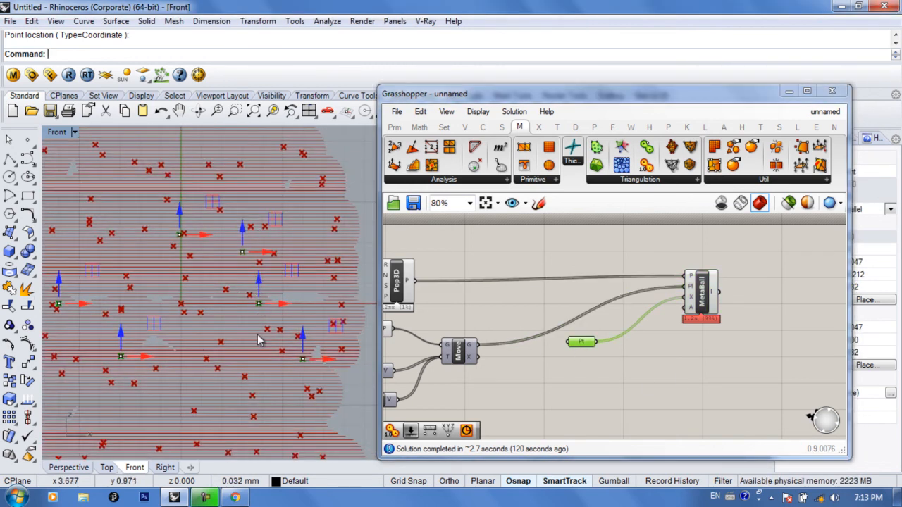
pyautogui.moveTo(258, 314); pyautogui.dragTo(260, 251)
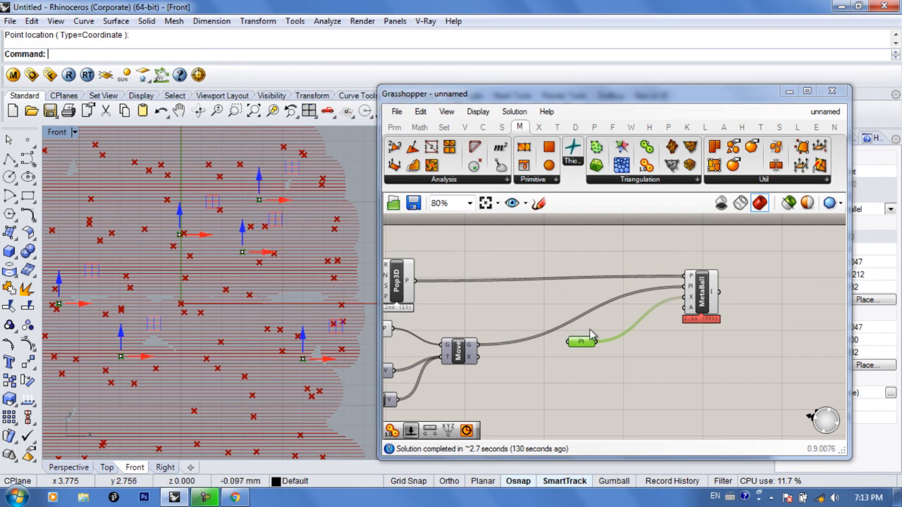
pyautogui.moveTo(572, 300); pyautogui.dragTo(641, 295, button='right')
pyautogui.moveTo(209, 333); pyautogui.dragTo(302, 298, button='right')
pyautogui.scroll(-6, 209, 378)
pyautogui.click(68, 467)
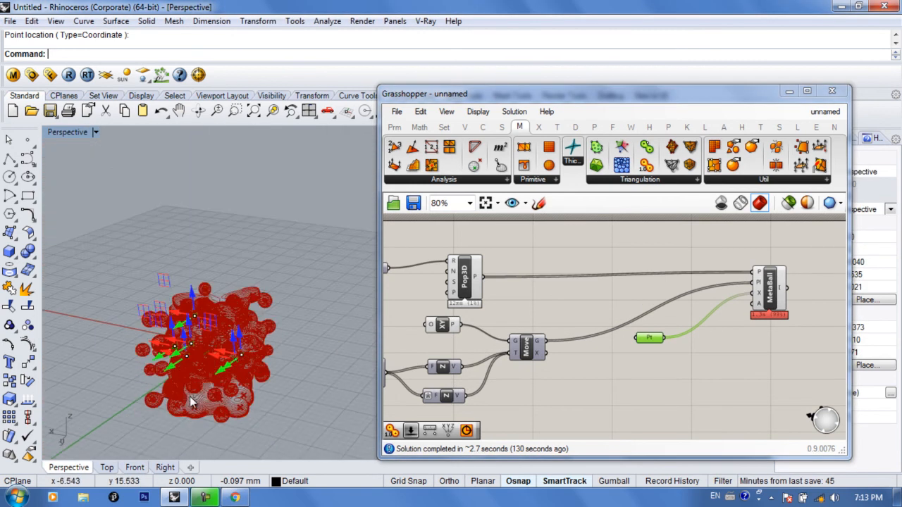
# Step: Inspect the reshaped metaball curves in Perspective and move the MetaBall component closer to the Pt parameter
pyautogui.scroll(-4, 225, 287)
pyautogui.scroll(8, 238, 262)
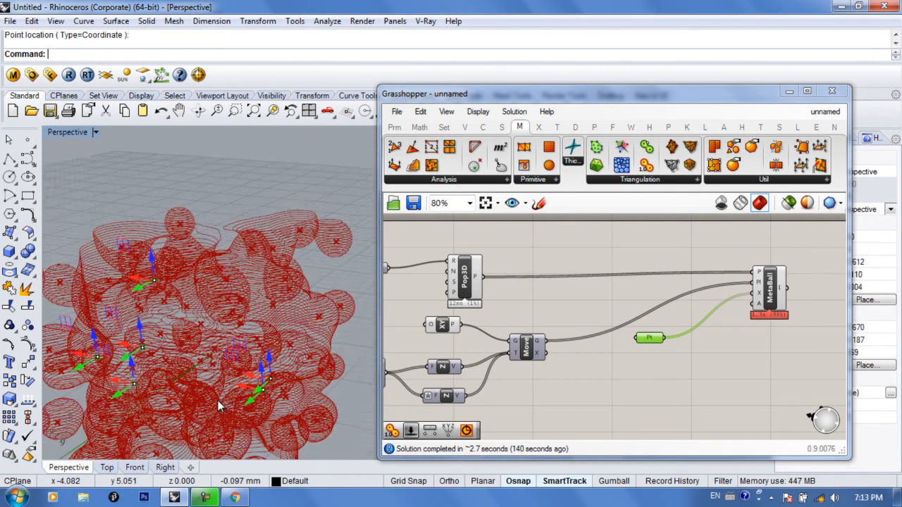
pyautogui.moveTo(225, 312); pyautogui.dragTo(286, 289, button='right')
pyautogui.scroll(-3, 281, 331)
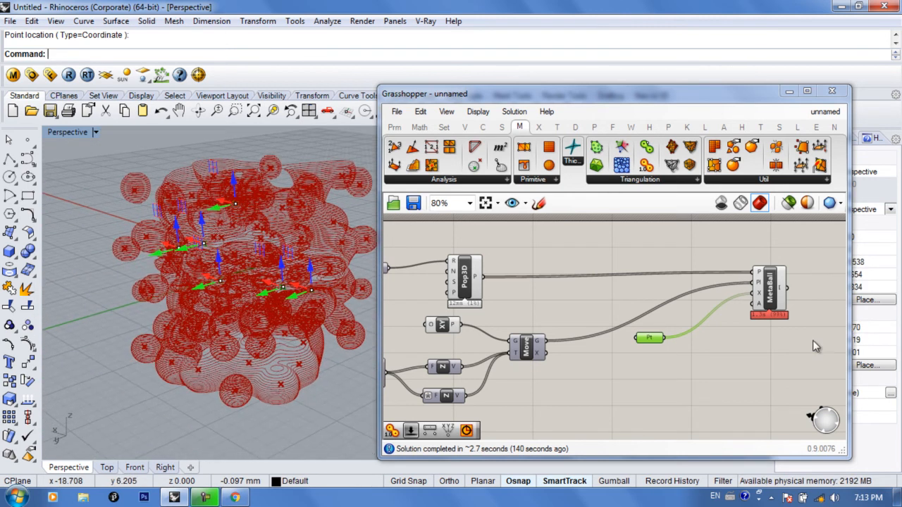
pyautogui.moveTo(769, 290); pyautogui.dragTo(740, 299)
pyautogui.moveTo(708, 326); pyautogui.dragTo(687, 359, button='right')
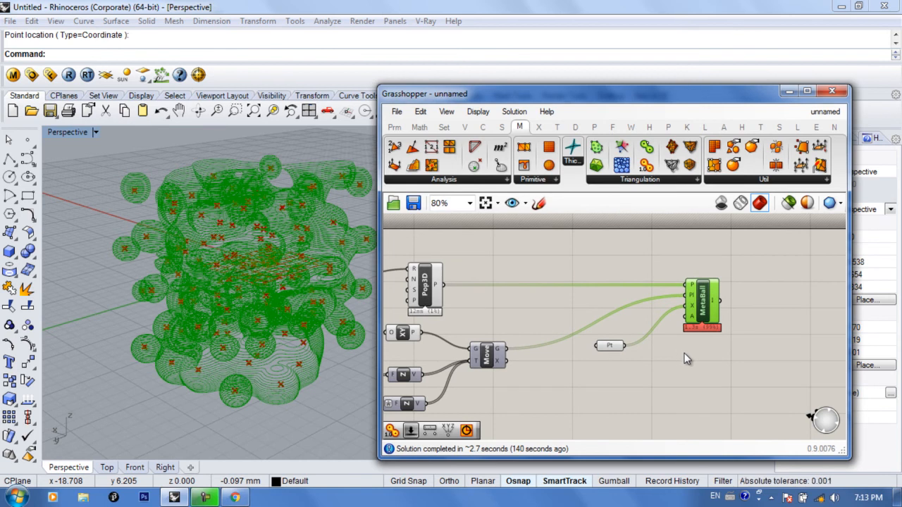